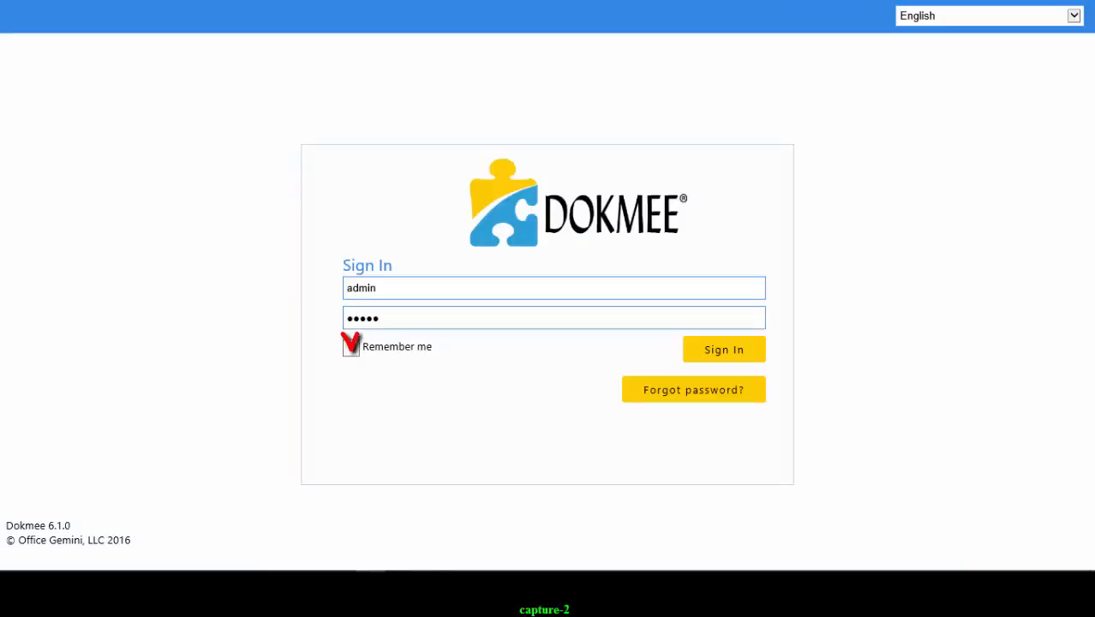
# - Tick Remember me on the login page and sign in to Dokmee
pyautogui.click(354, 351)
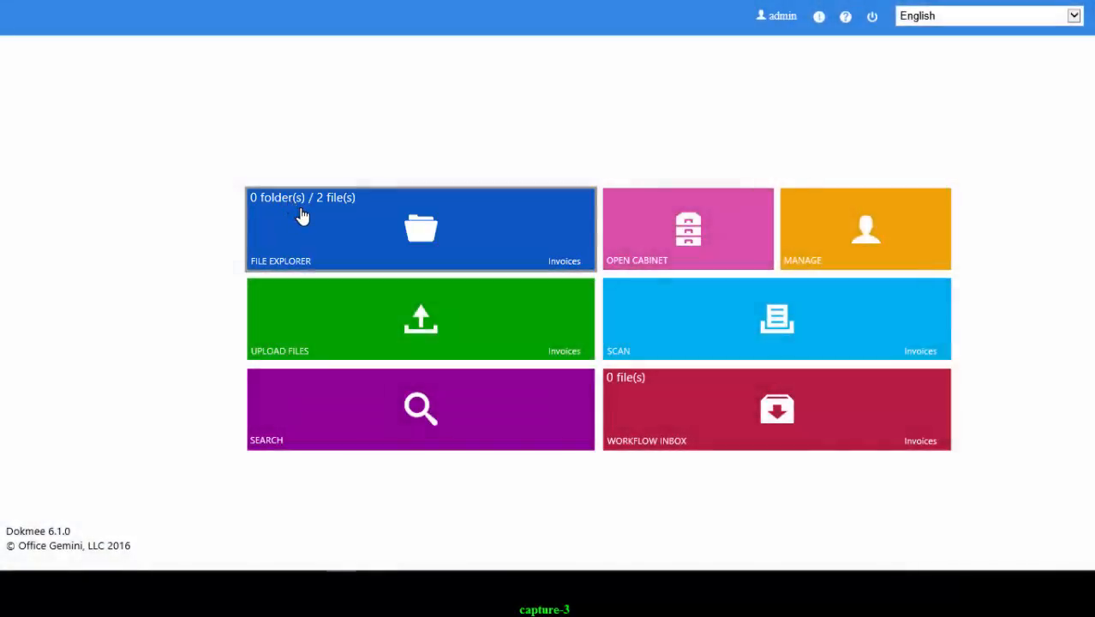
# - From File Explorer, open the Invoices cabinet through Open Cabinet
pyautogui.click(302, 216)
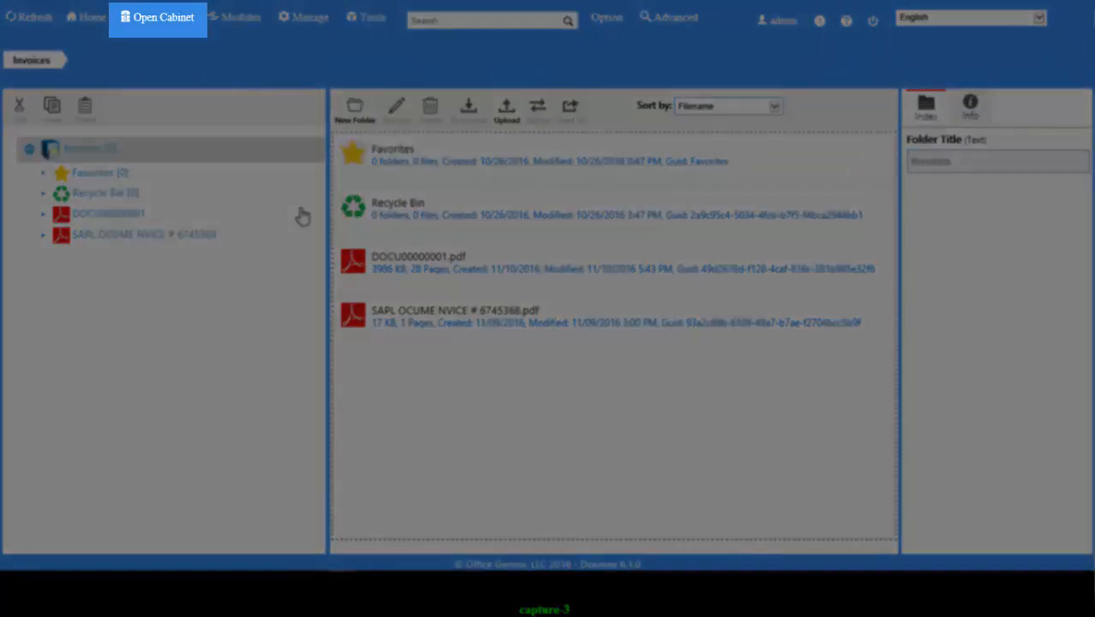
pyautogui.click(165, 16)
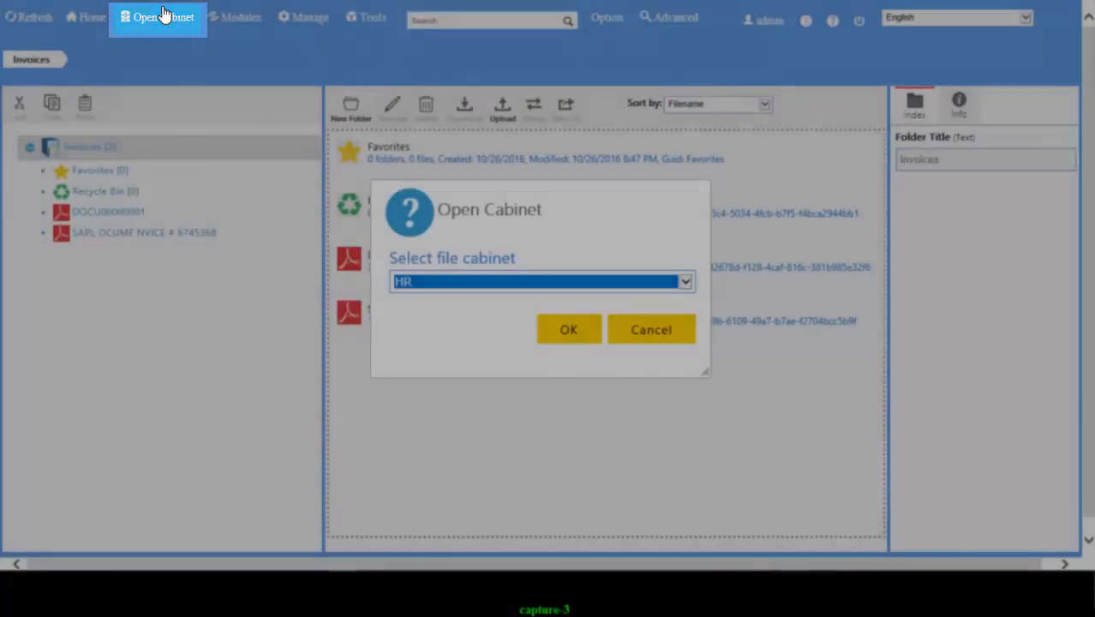
pyautogui.click(420, 282)
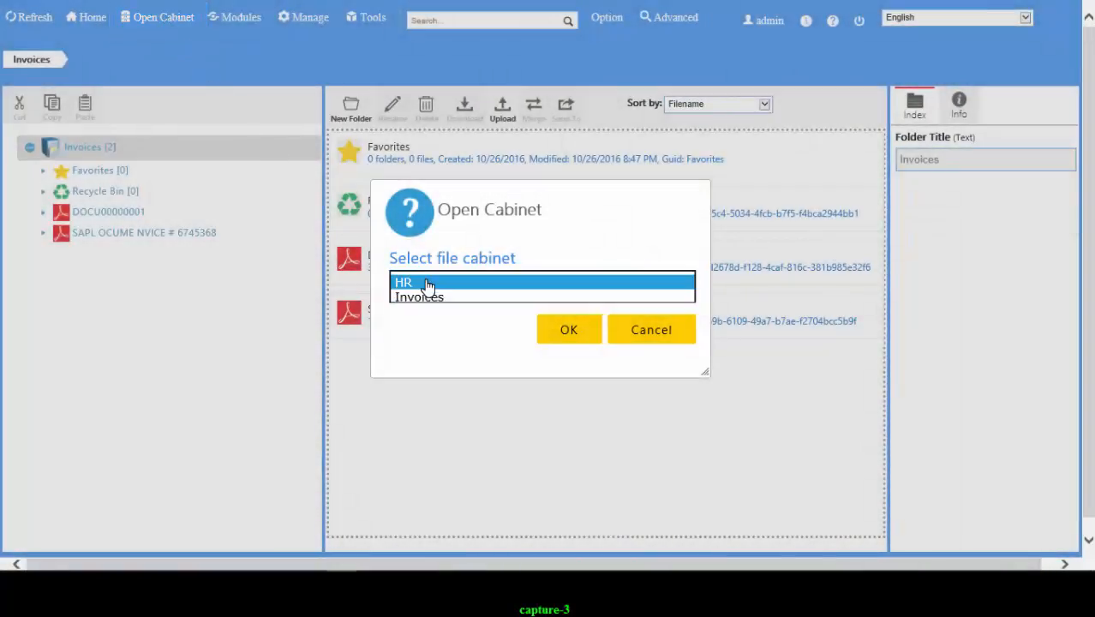
pyautogui.click(505, 300)
pyautogui.click(562, 329)
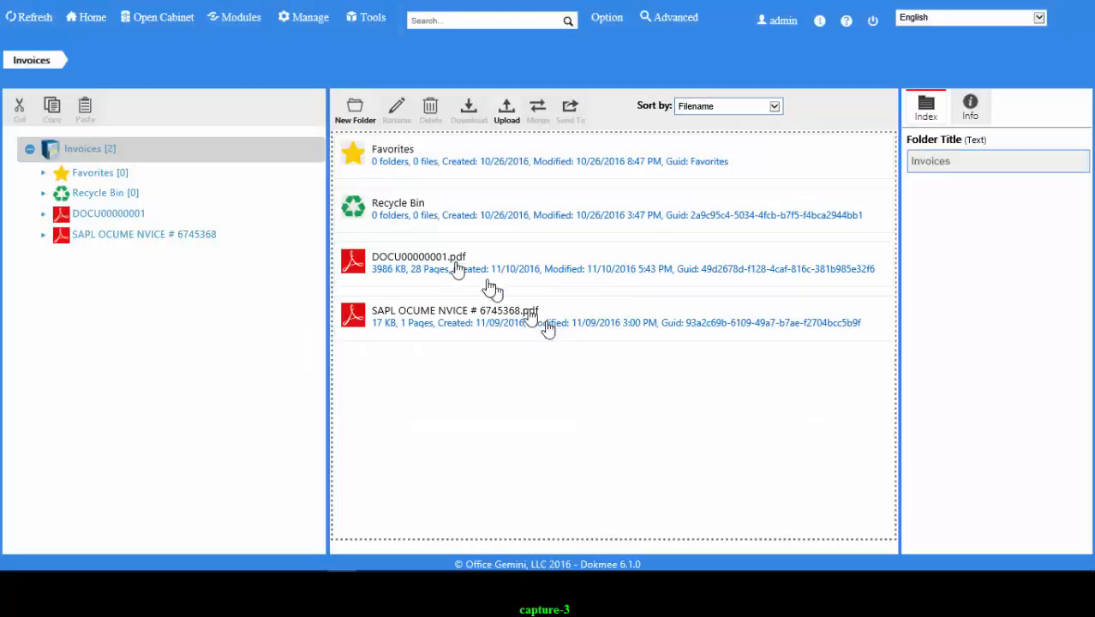
# - Return Home and reopen the Invoices cabinet from the Open Cabinet tile
pyautogui.click(86, 17)
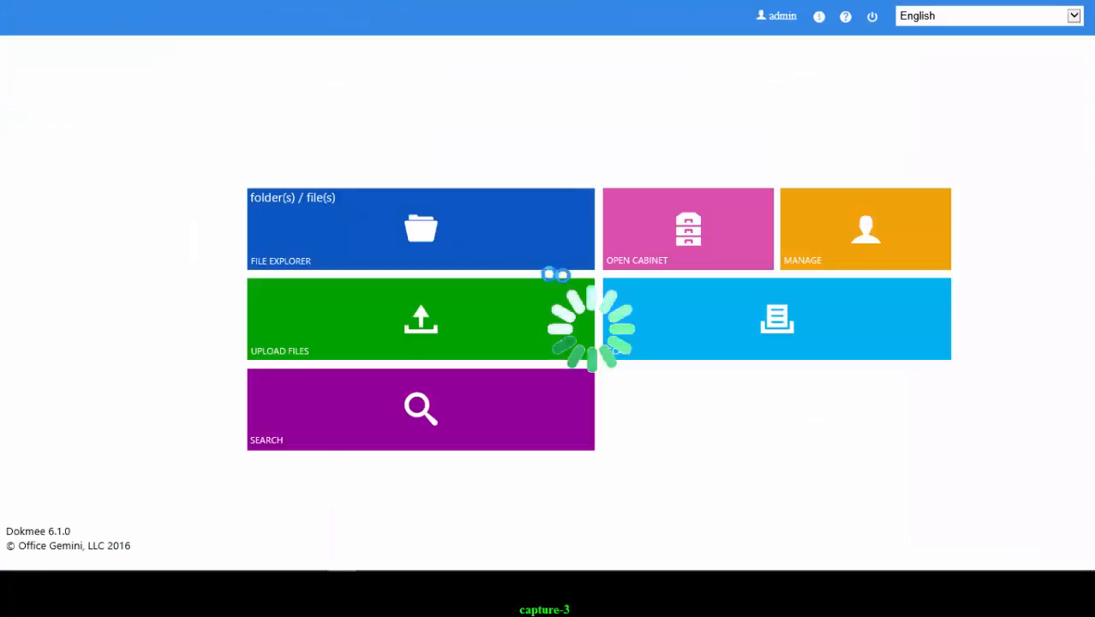
pyautogui.click(642, 259)
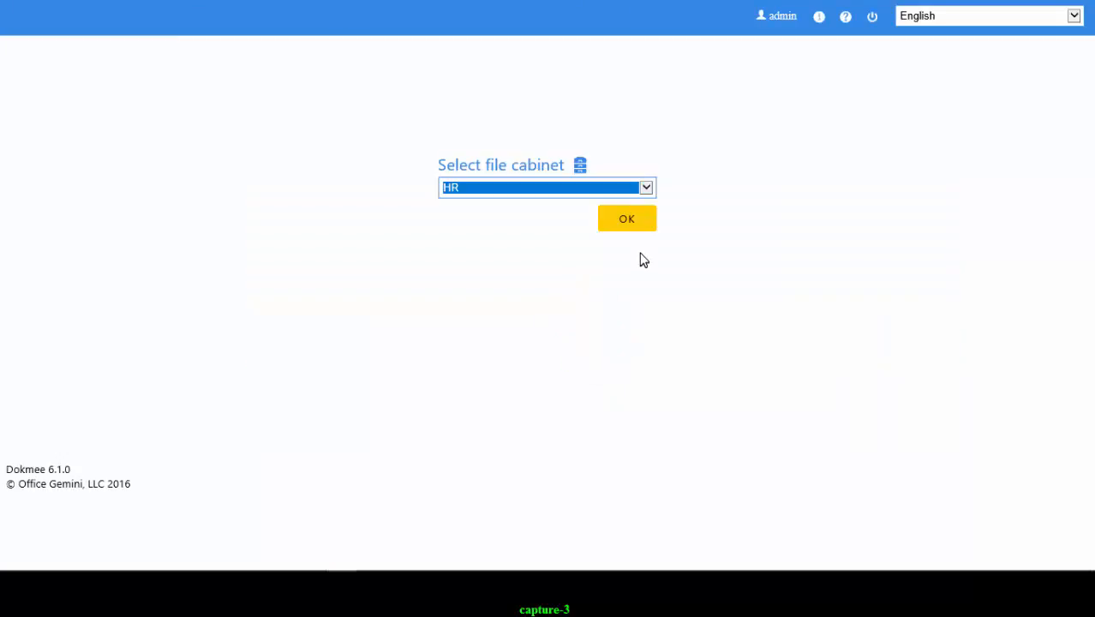
pyautogui.click(636, 193)
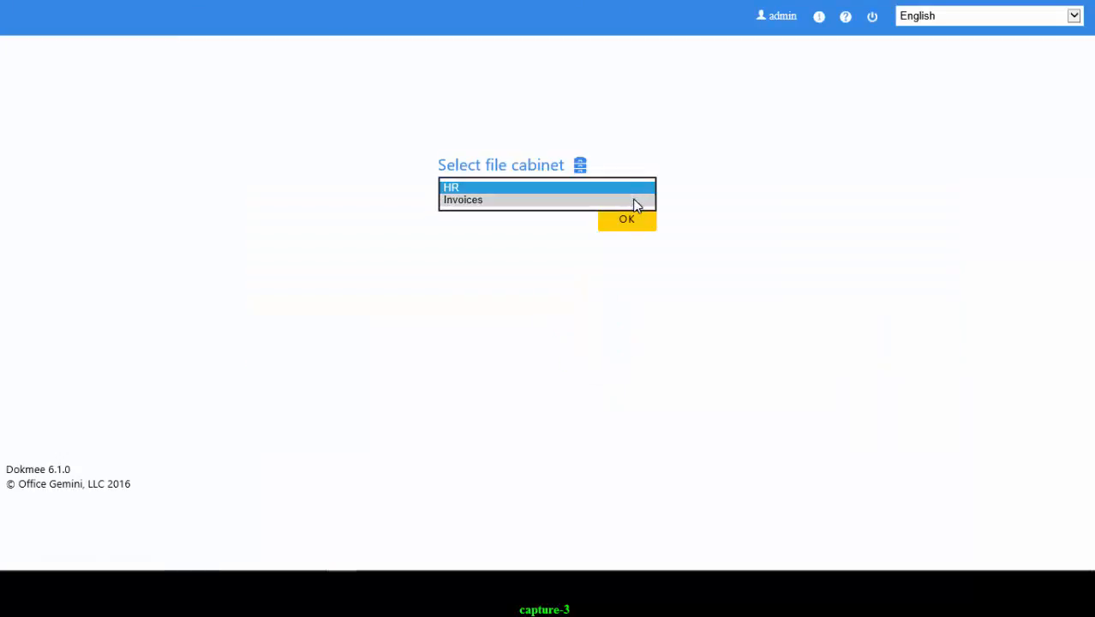
pyautogui.click(636, 200)
pyautogui.click(634, 222)
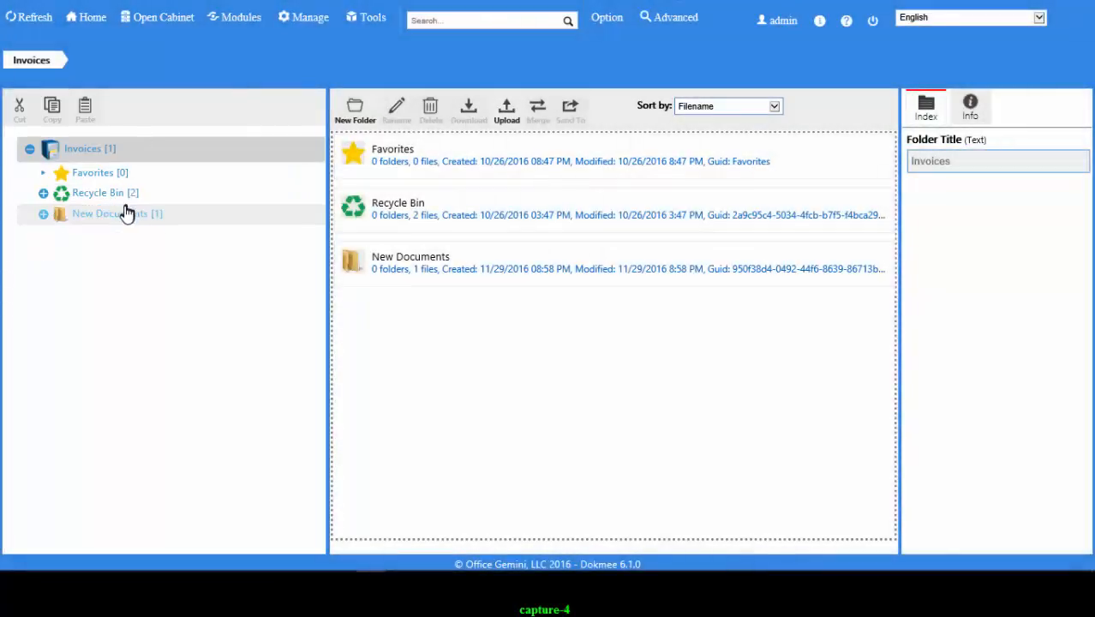
# - Open and expand New Documents, then select the SAPL invoice PDF inside it
pyautogui.click(125, 215)
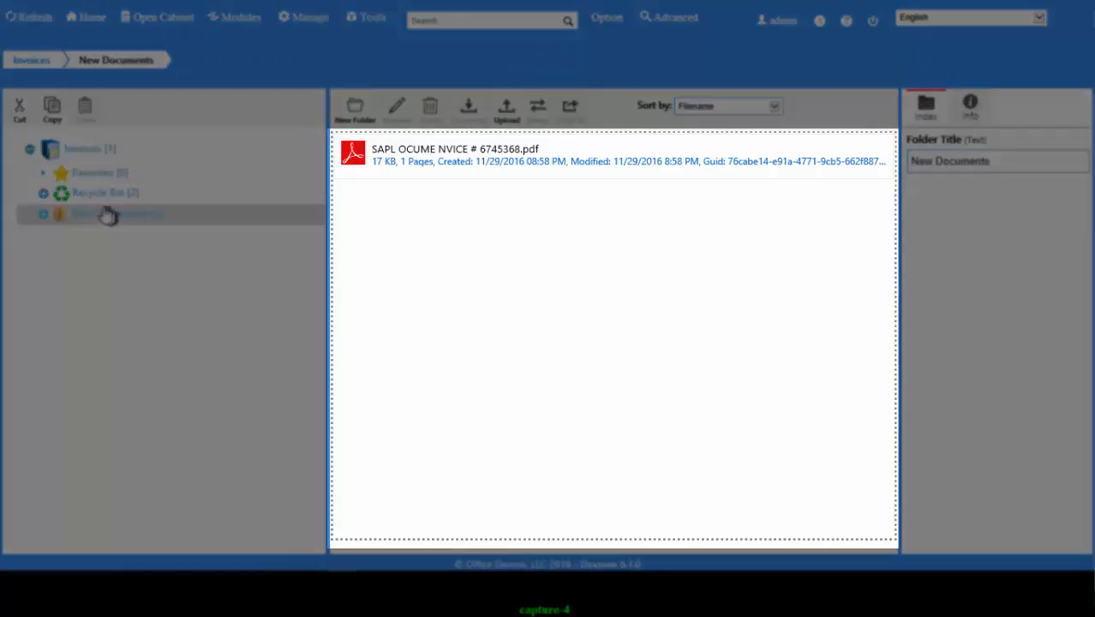
pyautogui.click(44, 215)
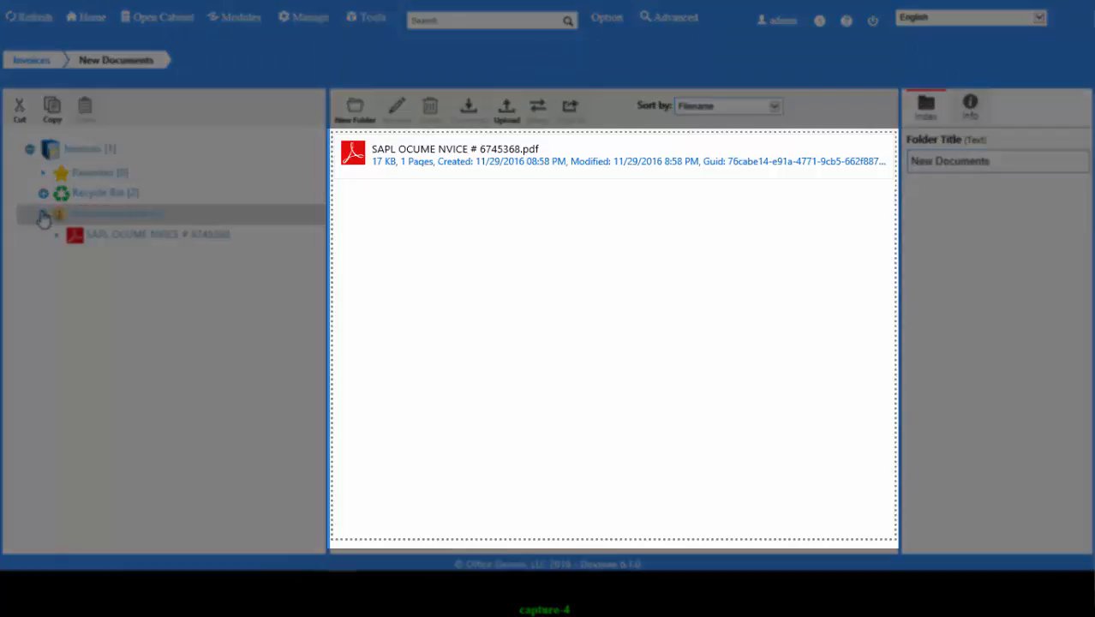
pyautogui.click(112, 243)
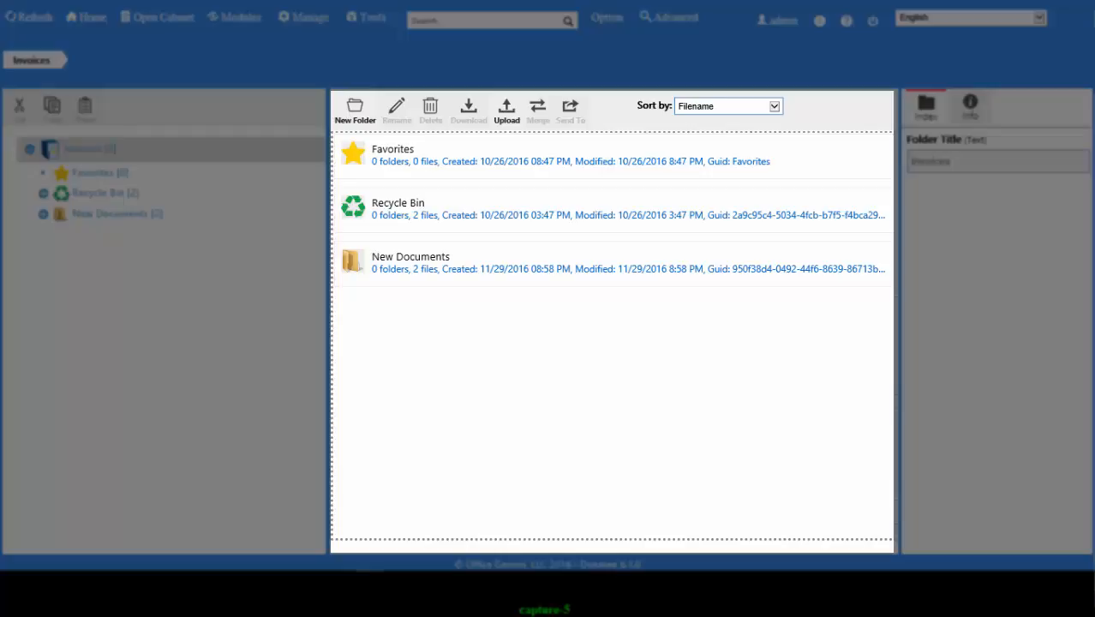
pyautogui.click(147, 216)
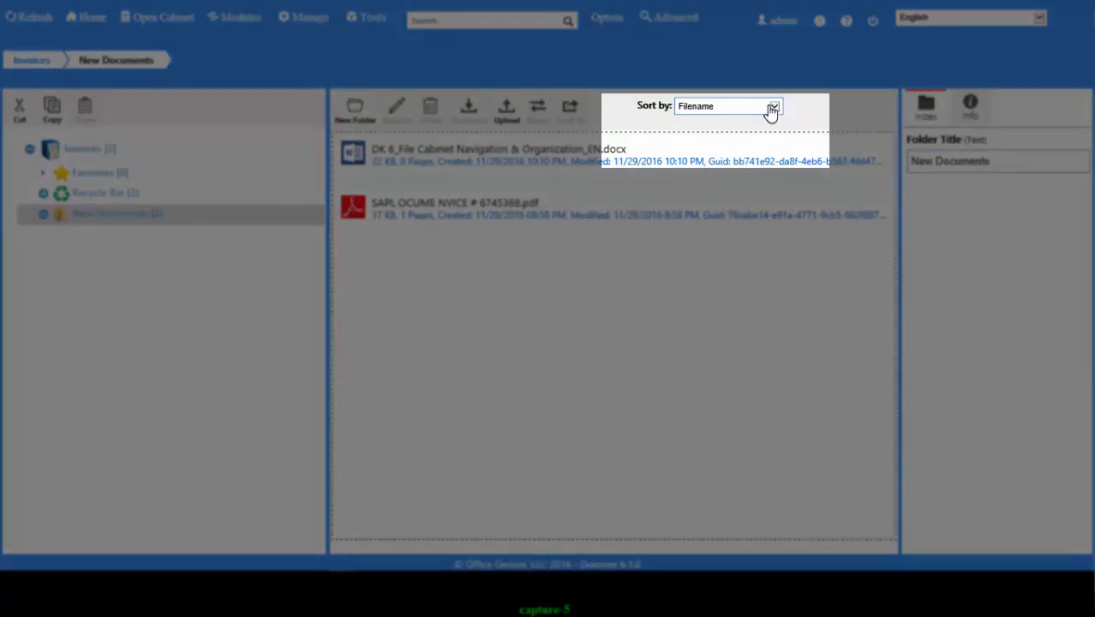
pyautogui.click(770, 109)
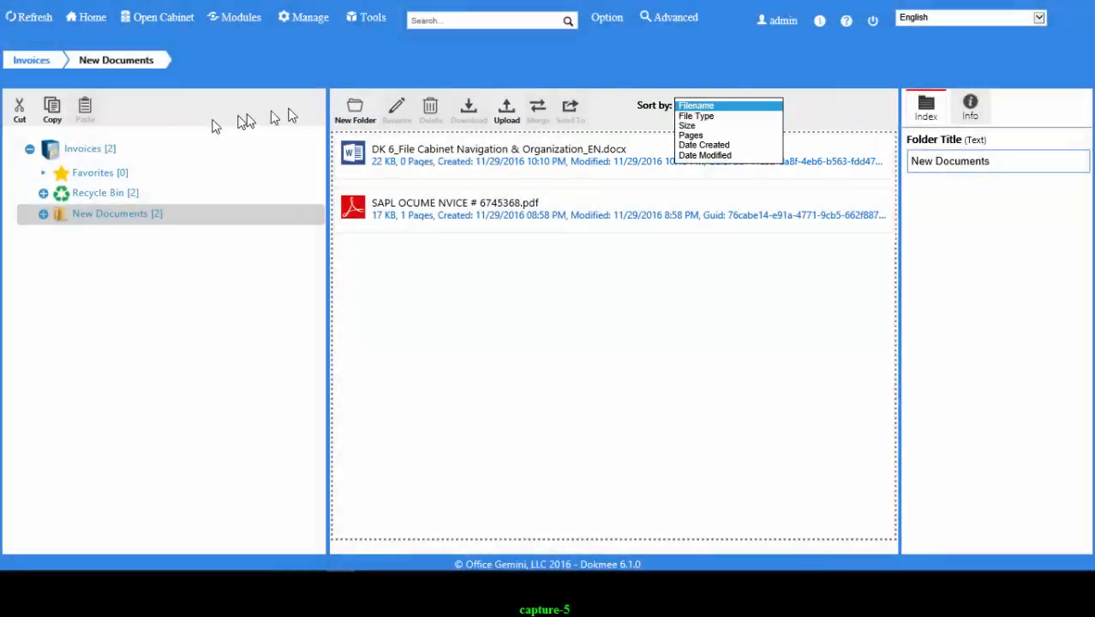
pyautogui.click(126, 150)
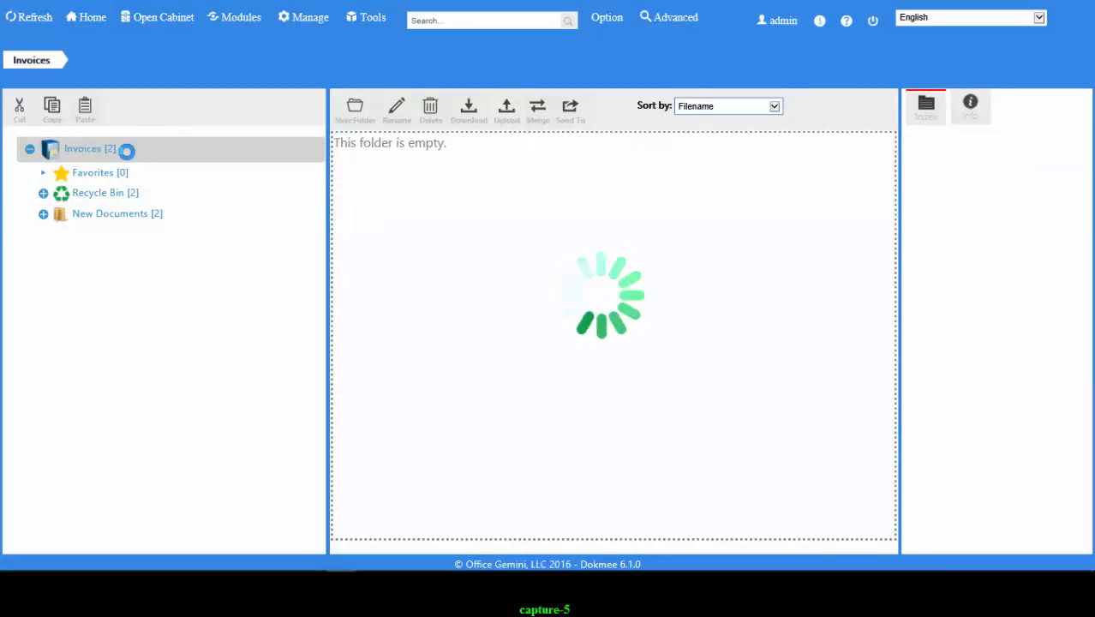
# - Open New Documents, go back up to Invoices, then reopen New Documents from the tree
pyautogui.doubleClick(437, 267)
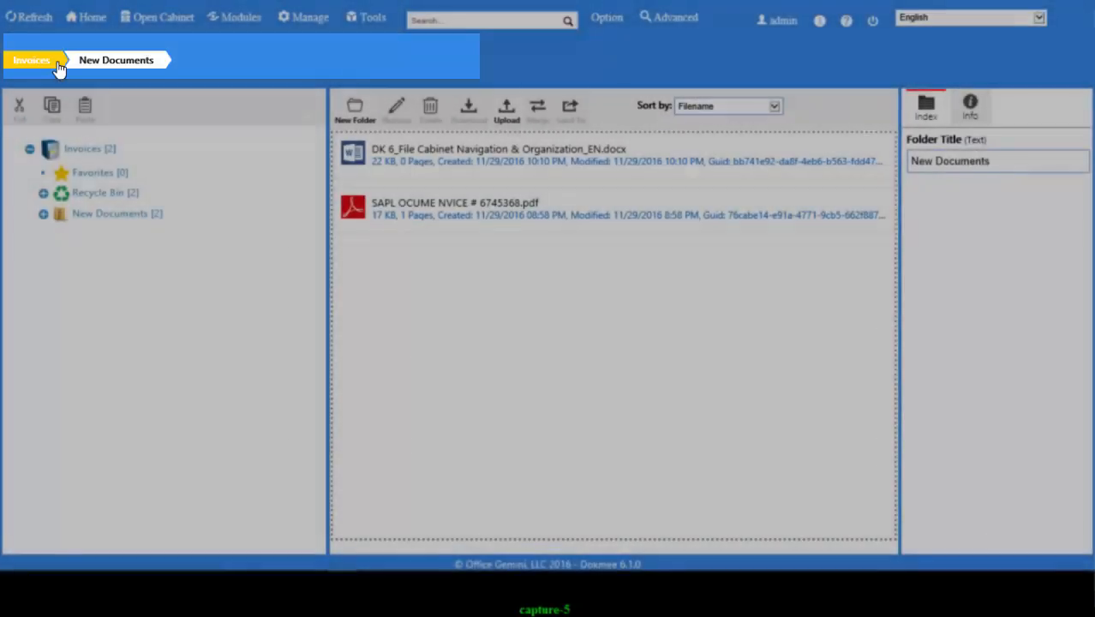
pyautogui.click(58, 65)
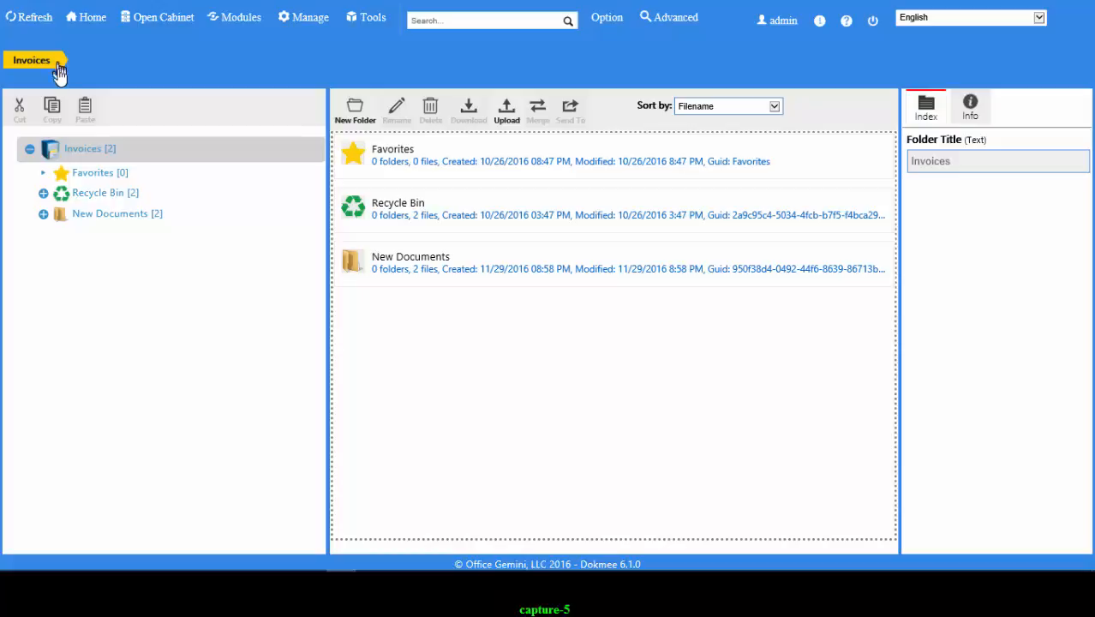
pyautogui.click(58, 214)
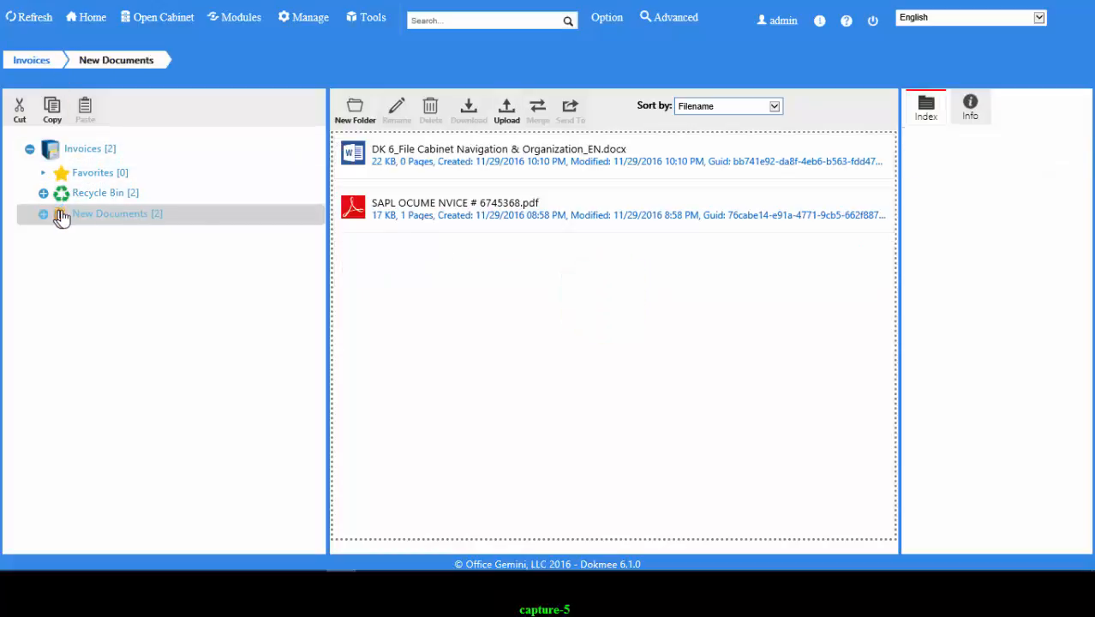
pyautogui.doubleClick(457, 223)
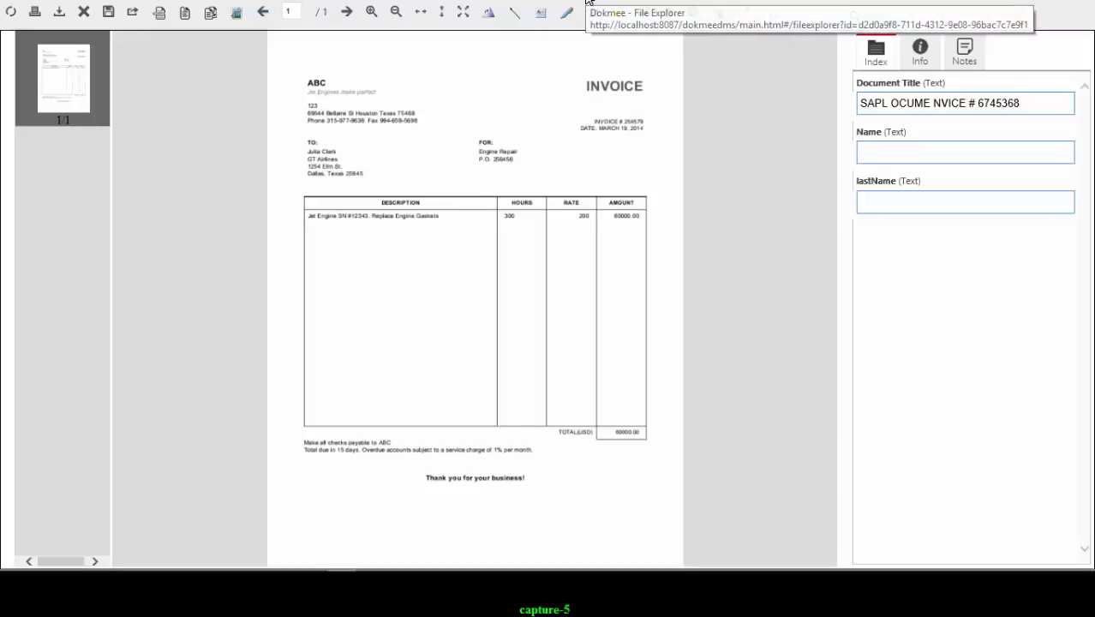
pyautogui.click(587, 2)
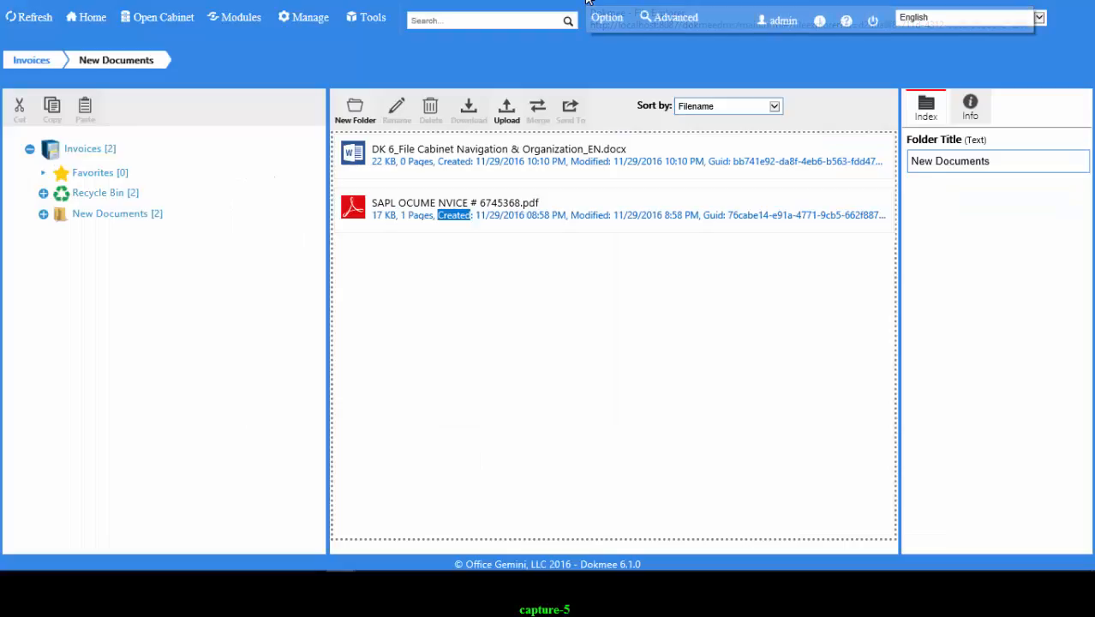
pyautogui.click(549, 204)
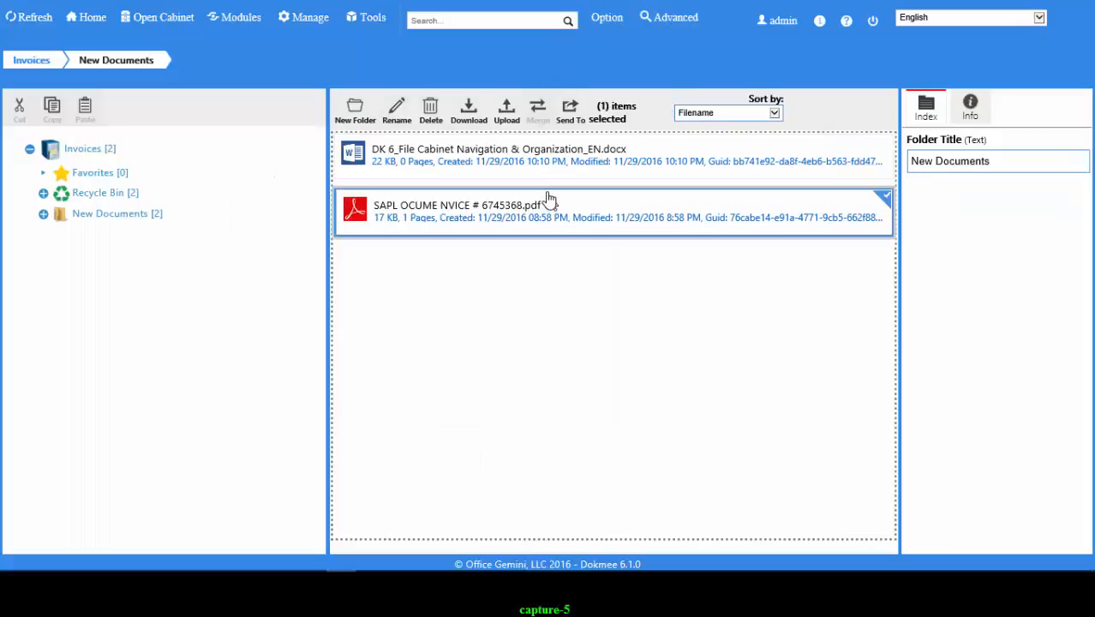
pyautogui.keyDown('ctrl'); pyautogui.click(503, 145); pyautogui.keyUp('ctrl')
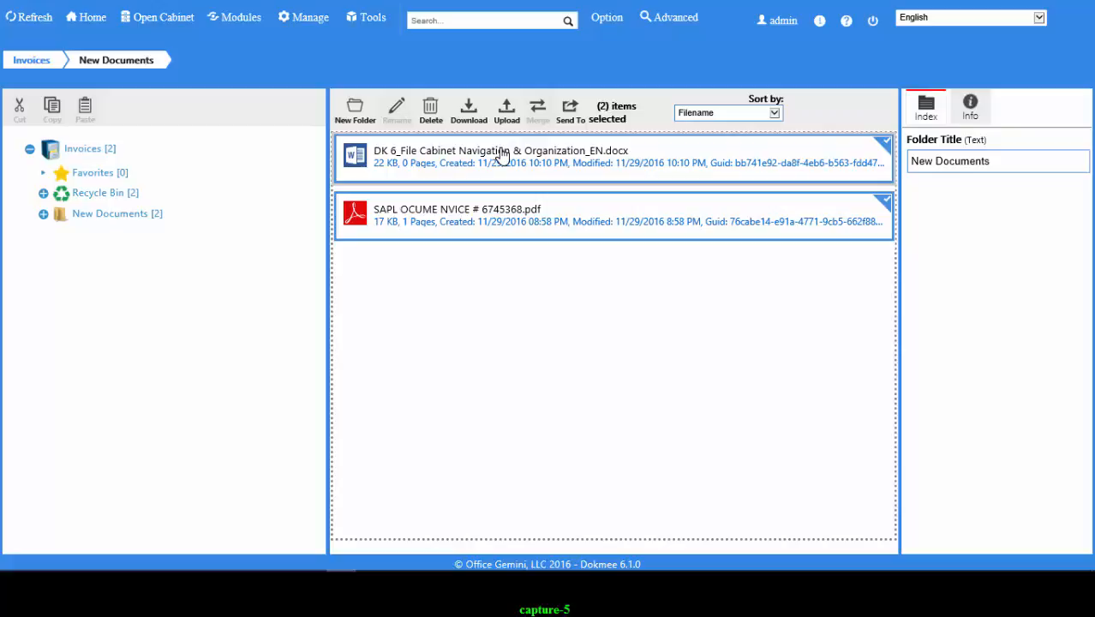
pyautogui.keyDown('ctrl'); pyautogui.click(504, 154); pyautogui.keyUp('ctrl')
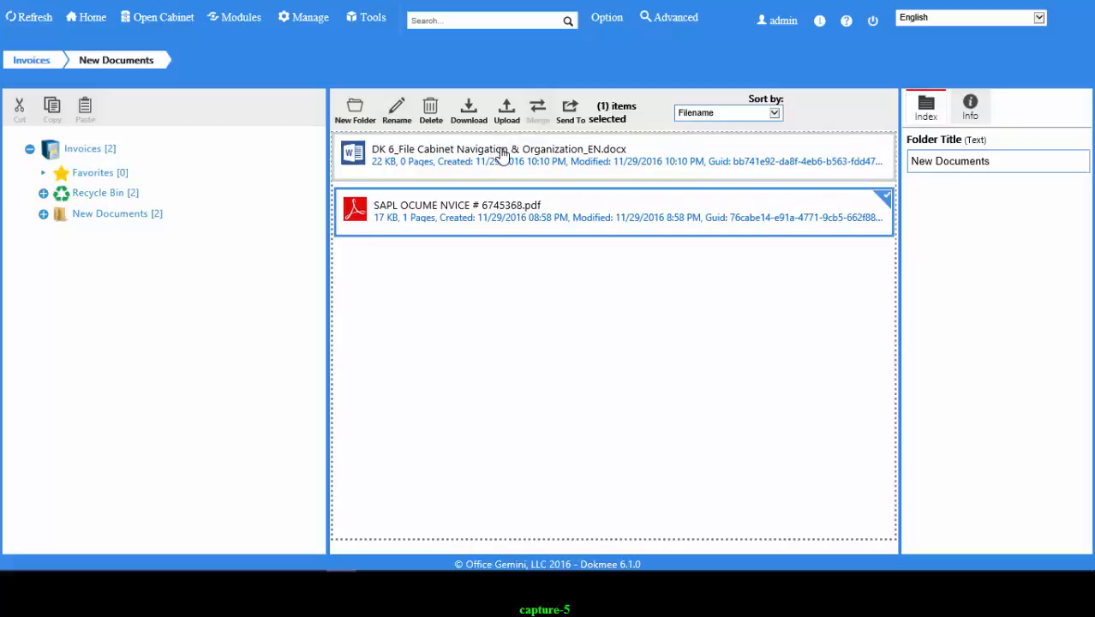
pyautogui.keyDown('ctrl'); pyautogui.click(491, 206); pyautogui.keyUp('ctrl')
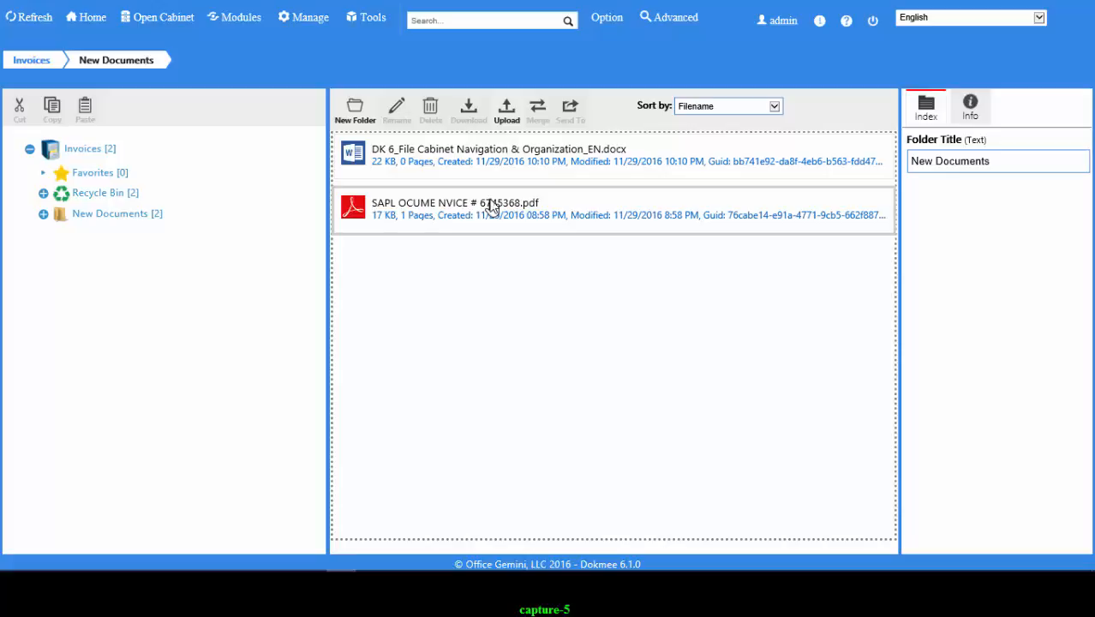
pyautogui.click(491, 205)
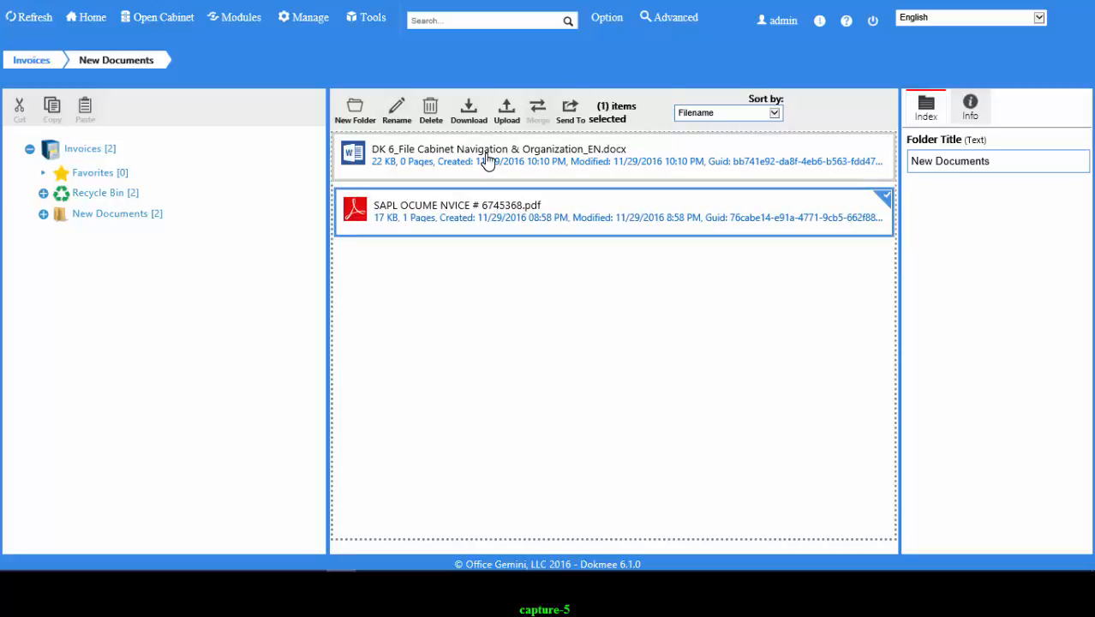
pyautogui.keyDown('ctrl'); pyautogui.click(486, 158); pyautogui.keyUp('ctrl')
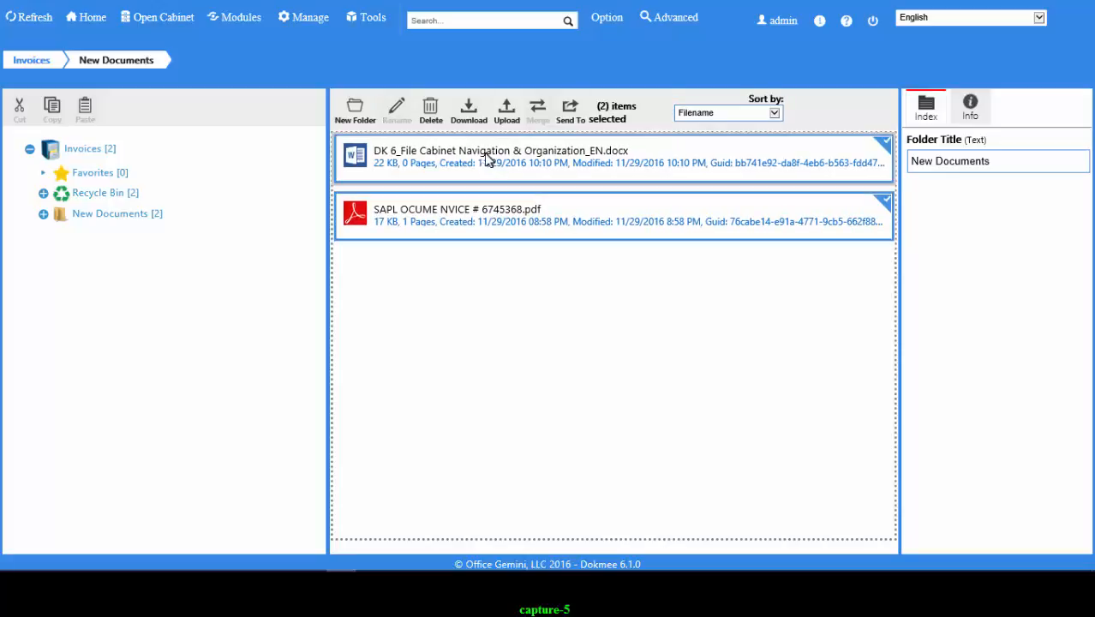
pyautogui.keyDown('ctrl'); pyautogui.click(477, 206); pyautogui.keyUp('ctrl')
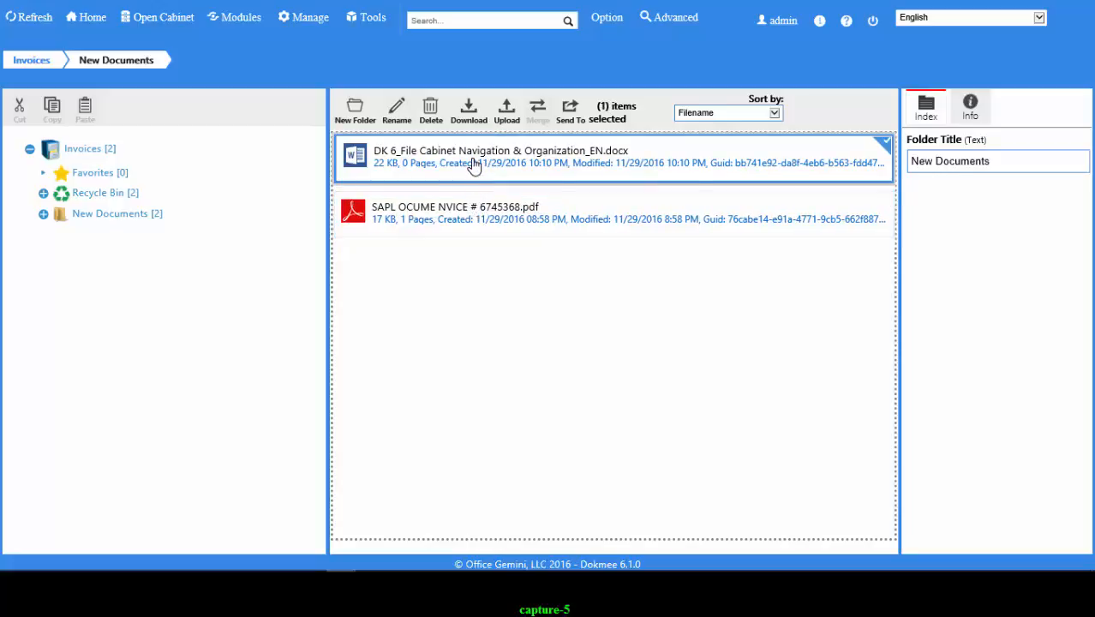
pyautogui.keyDown('ctrl'); pyautogui.click(474, 165); pyautogui.keyUp('ctrl')
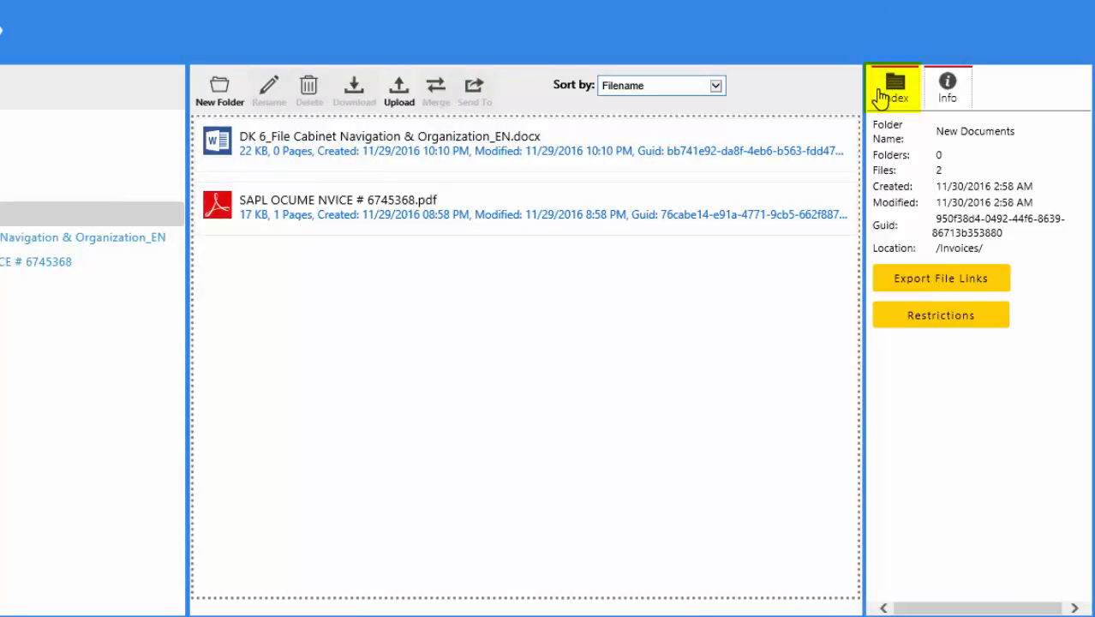
# - Review the New Documents folder's index fields, details and access restrictions
pyautogui.click(879, 96)
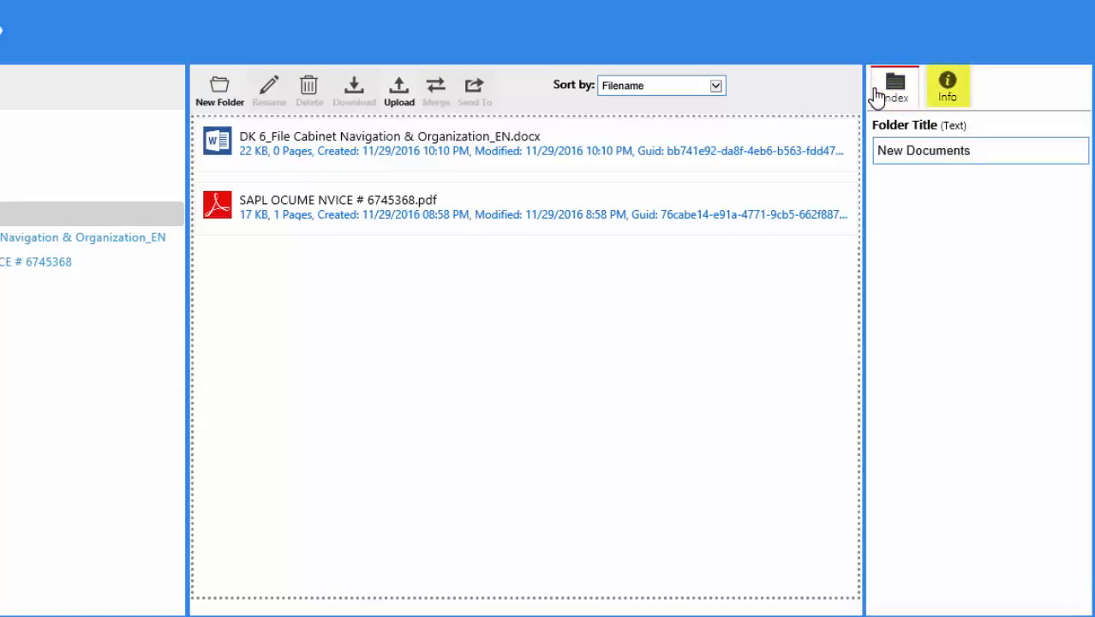
pyautogui.click(946, 86)
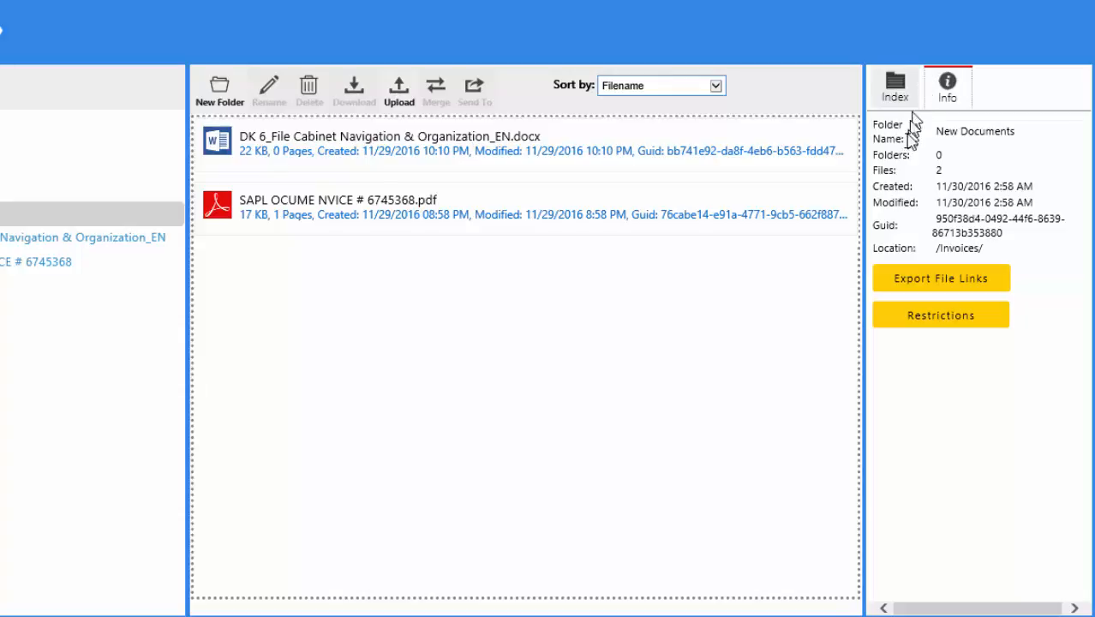
pyautogui.click(888, 325)
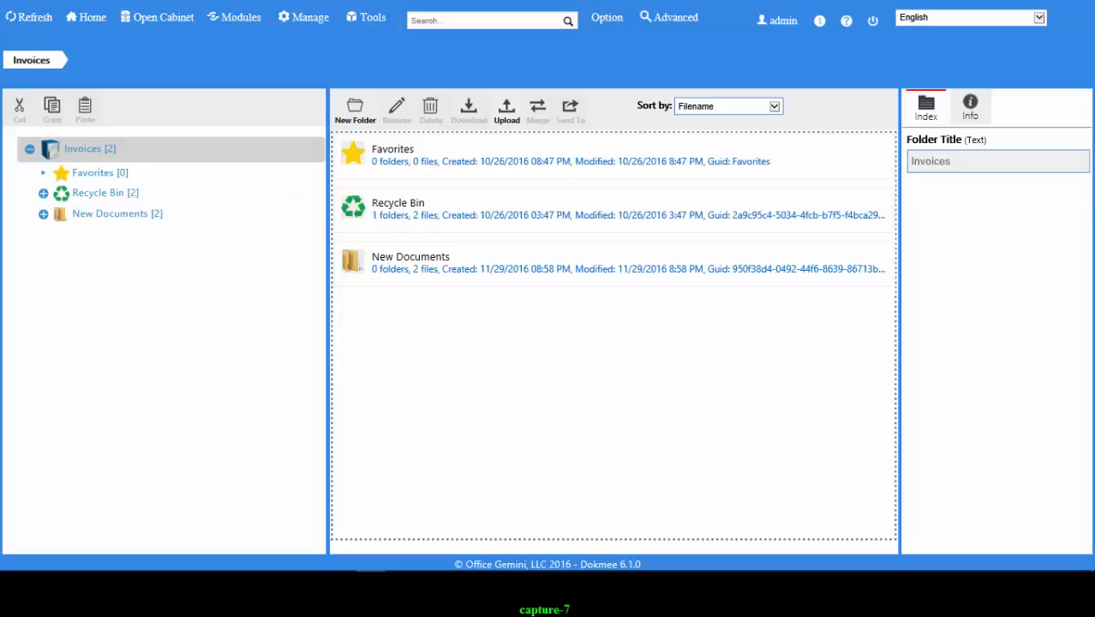
# - Create a new folder named Paid in the Invoices cabinet
pyautogui.click(349, 106)
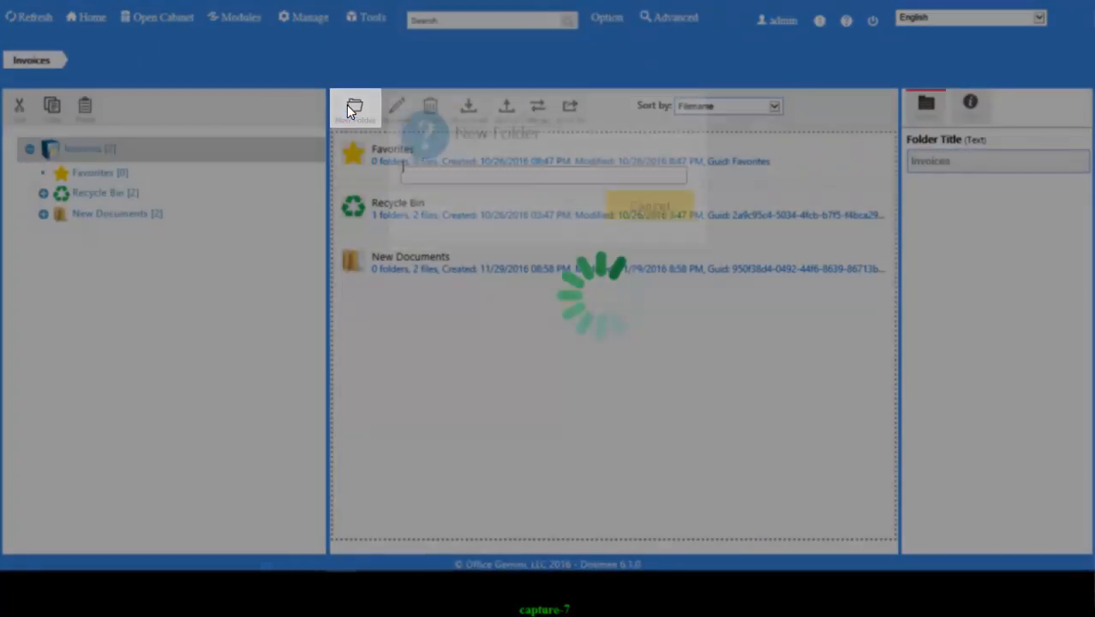
pyautogui.write('P')
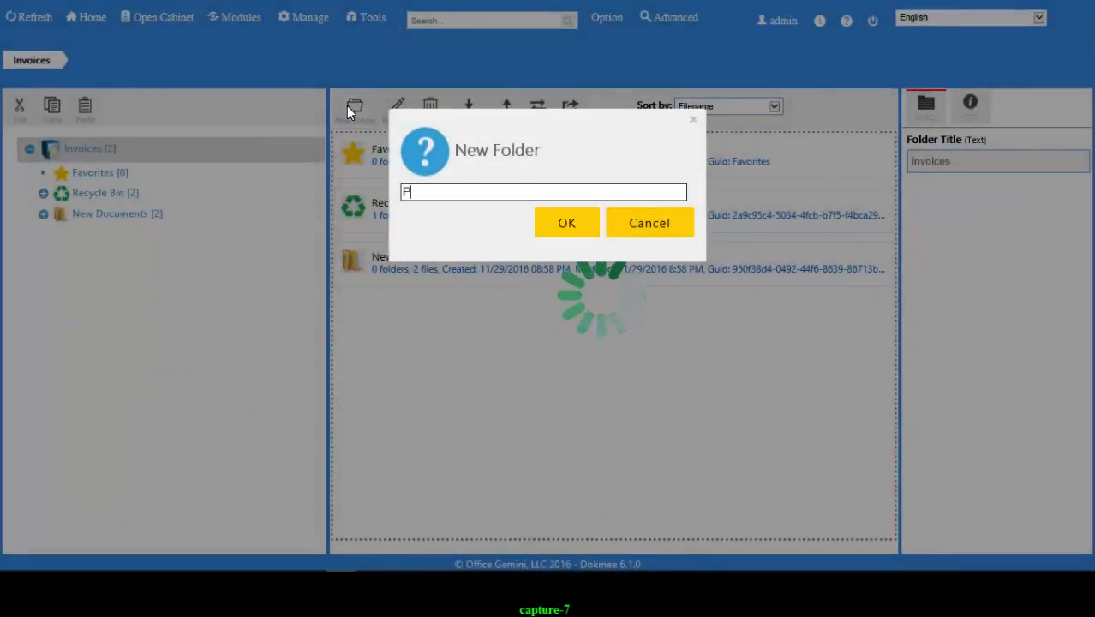
pyautogui.write('aid')
pyautogui.click(585, 224)
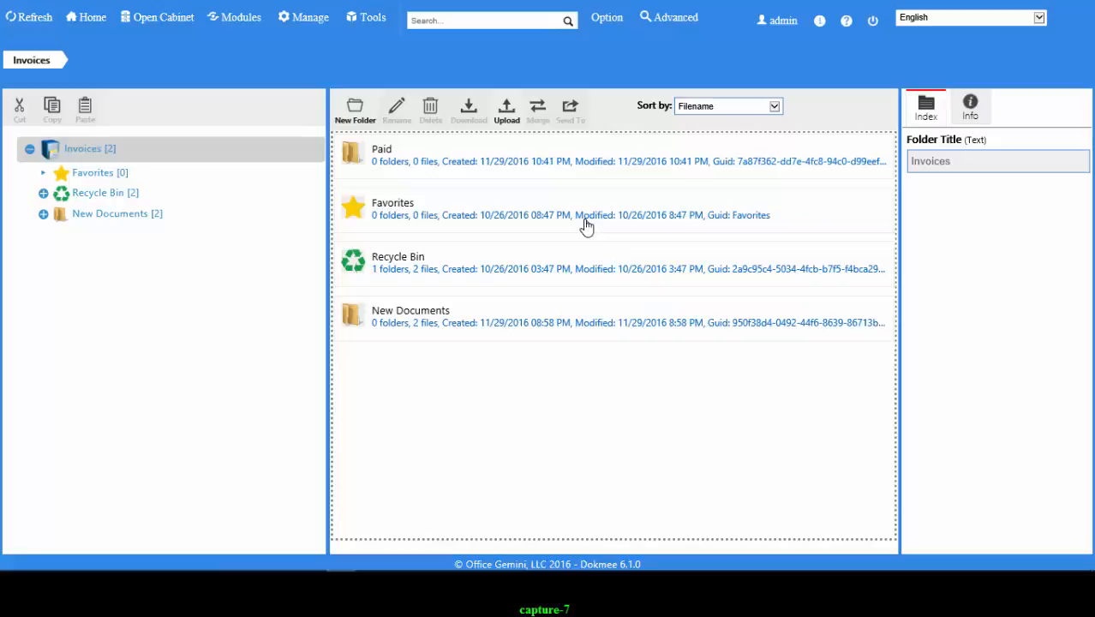
# - Rename the Paid folder to Pending
pyautogui.click(467, 161)
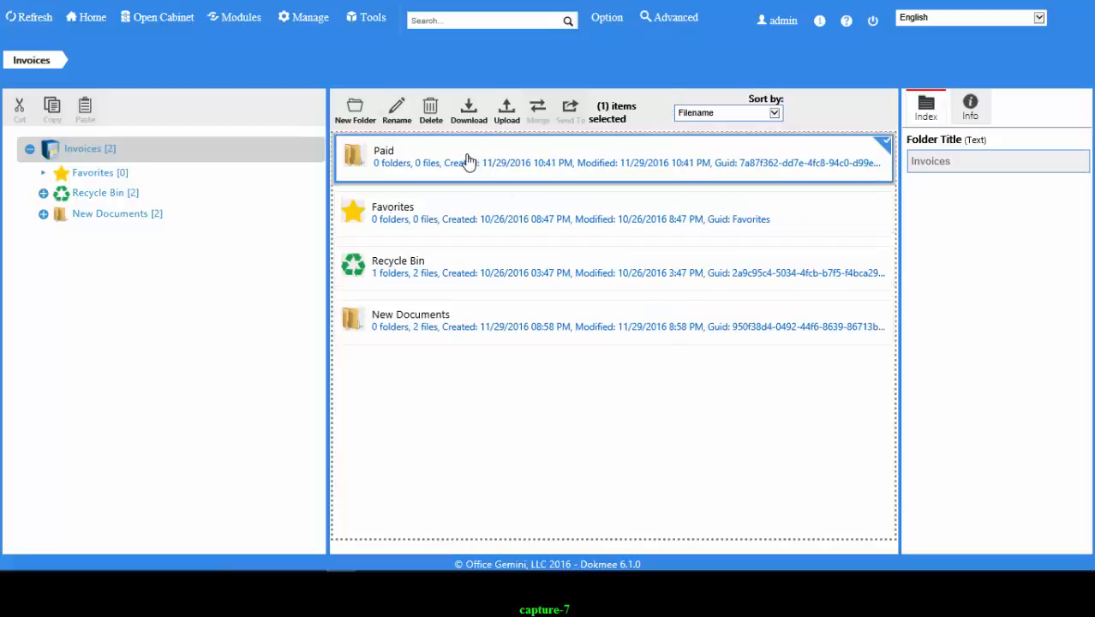
pyautogui.click(394, 109)
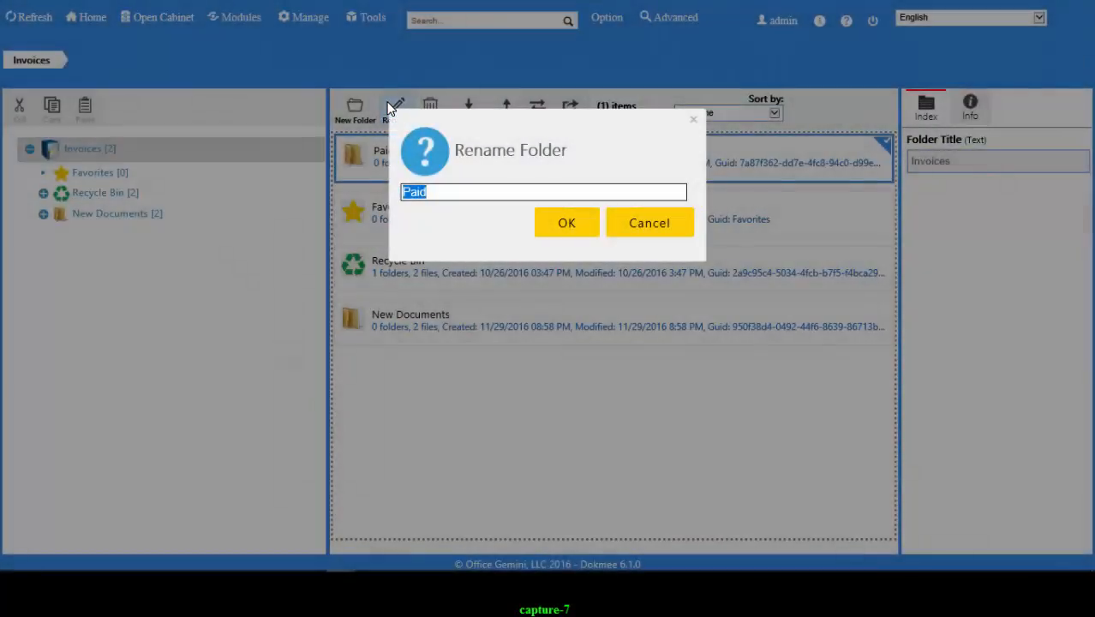
pyautogui.press('End')
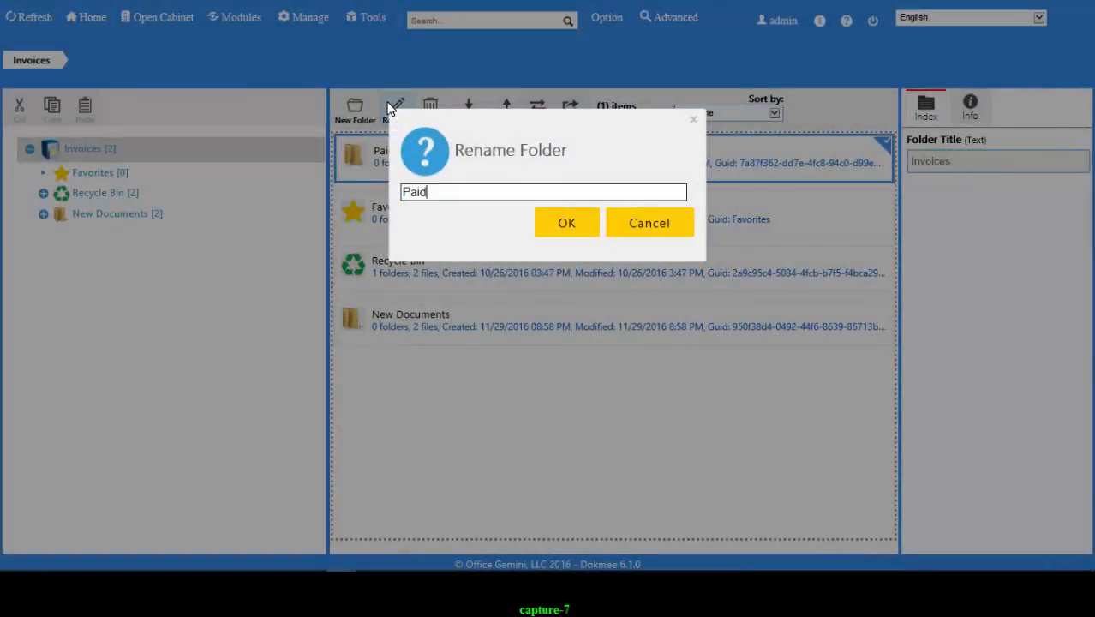
pyautogui.hotkey('ctrl', 'a')
pyautogui.press('BackSpace')
pyautogui.write('Pending')
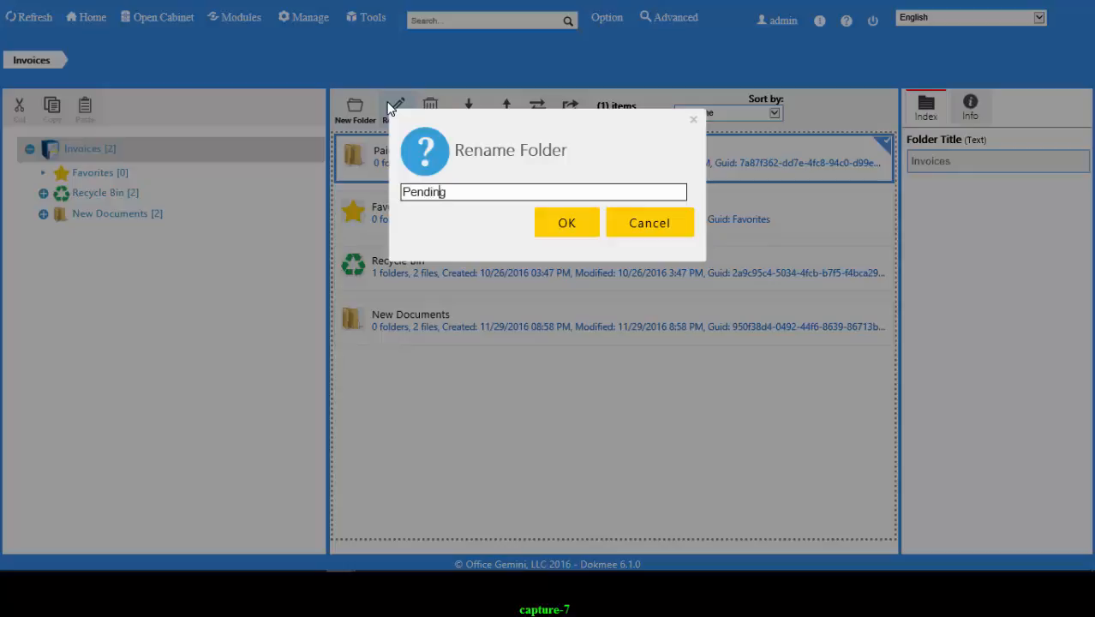
pyautogui.click(565, 224)
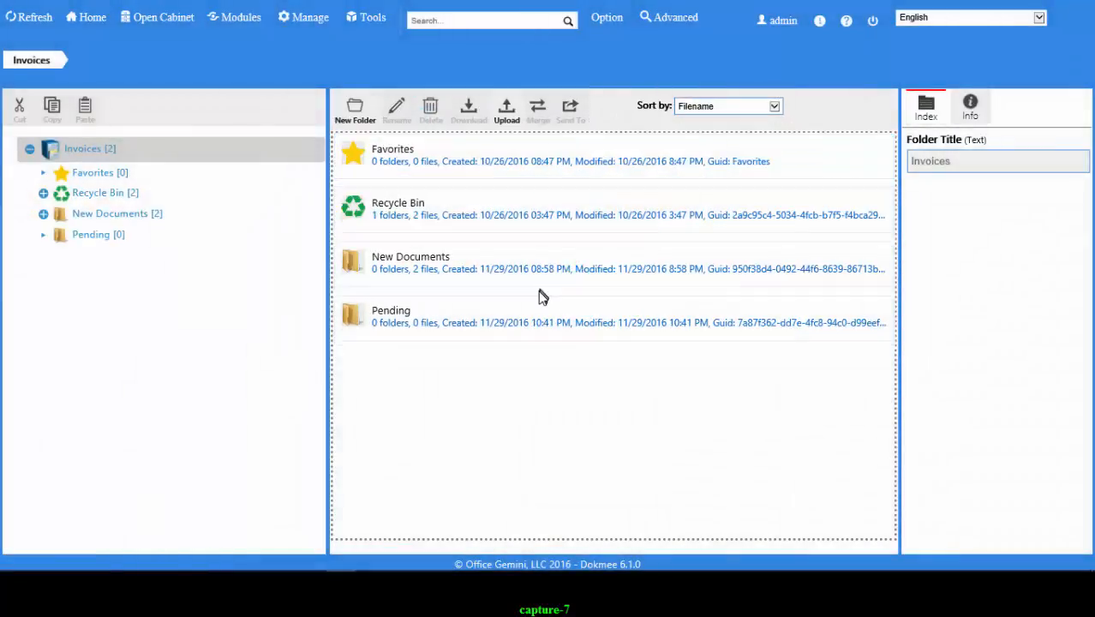
# - Open the Pending folder and change its Folder Title to Test
pyautogui.click(532, 311)
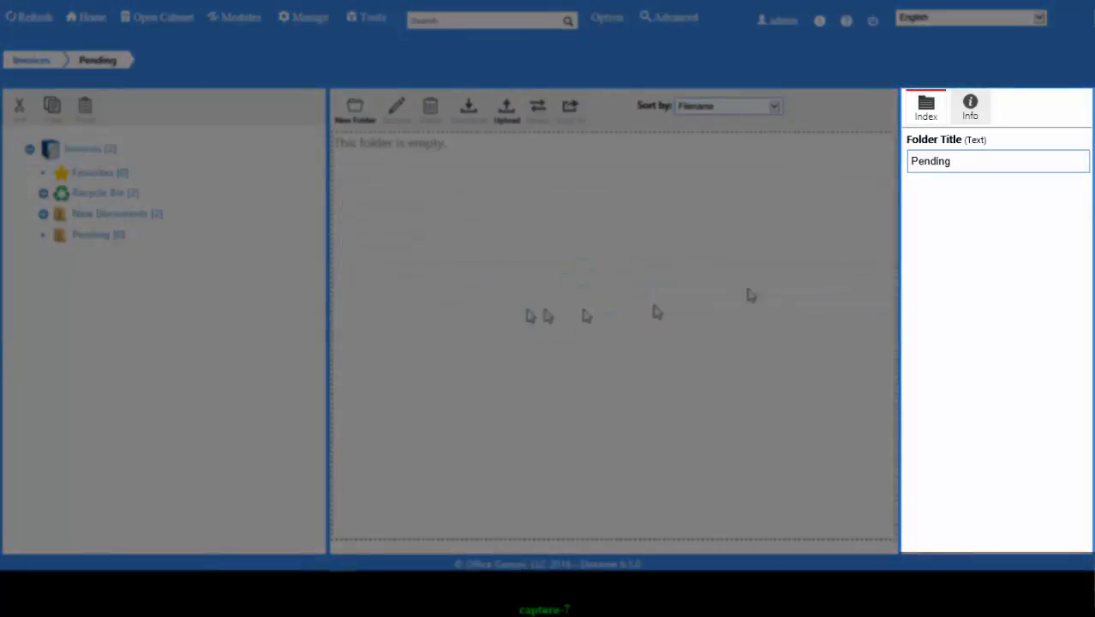
pyautogui.doubleClick(966, 164)
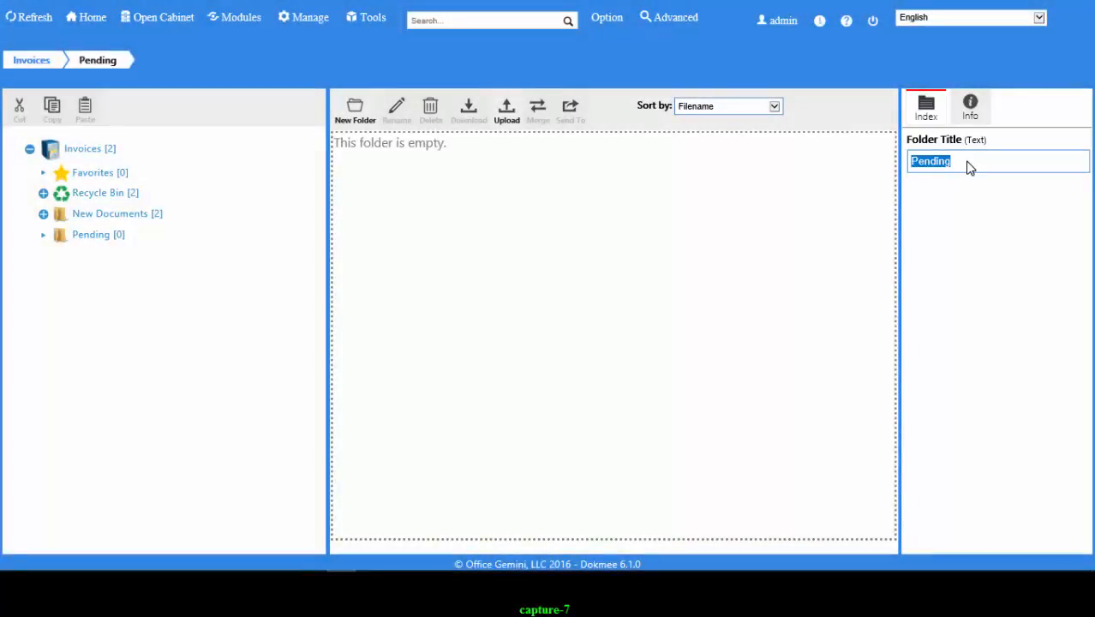
pyautogui.write('Test')
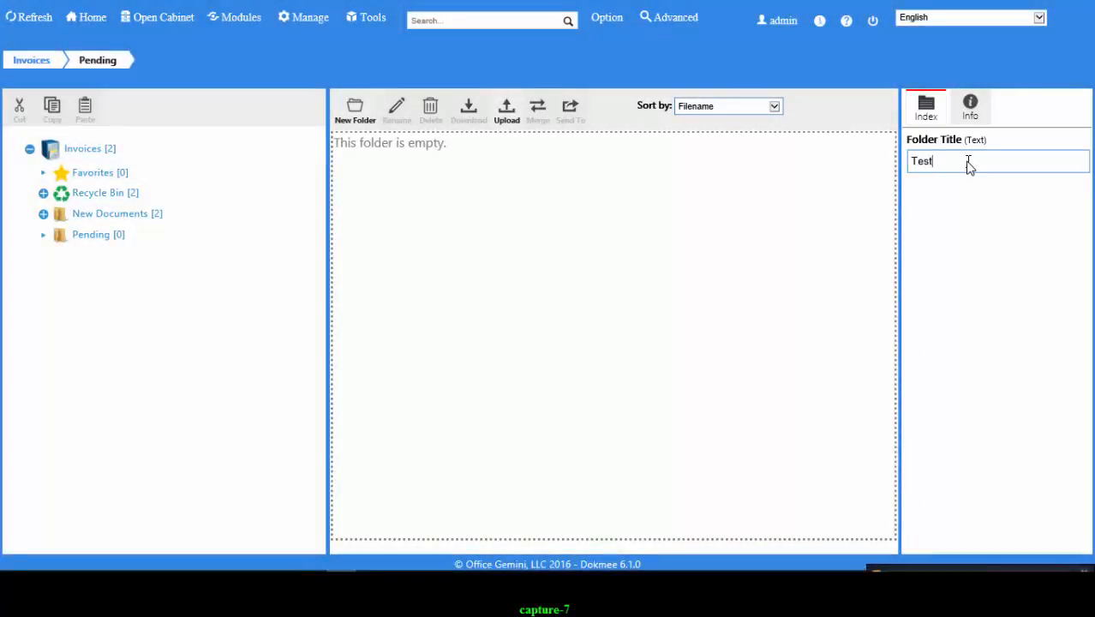
pyautogui.press('Return')
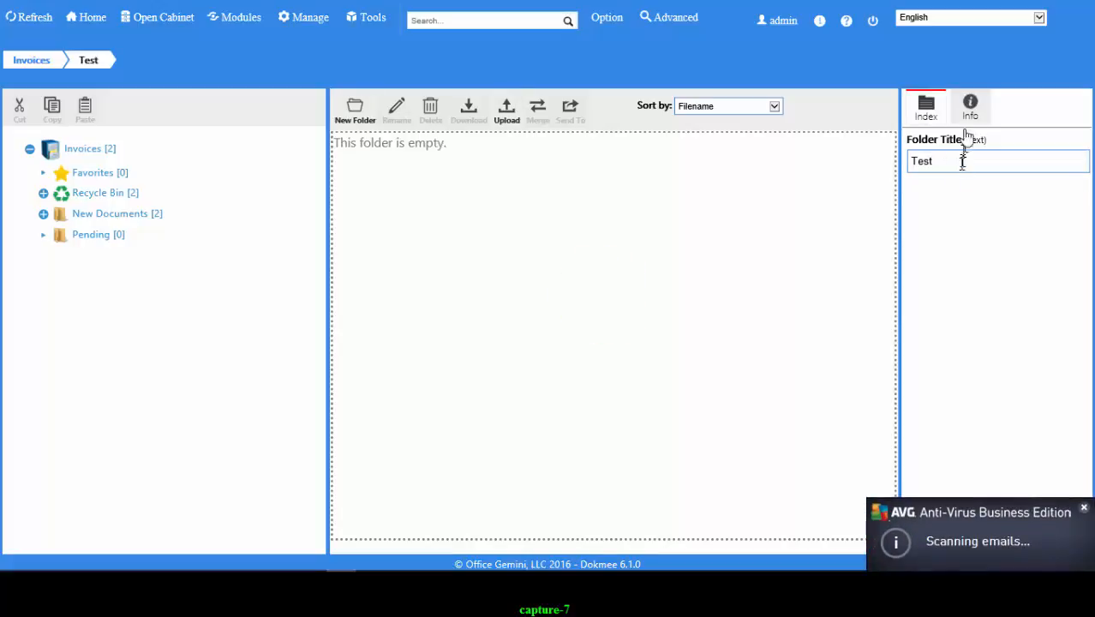
pyautogui.click(968, 116)
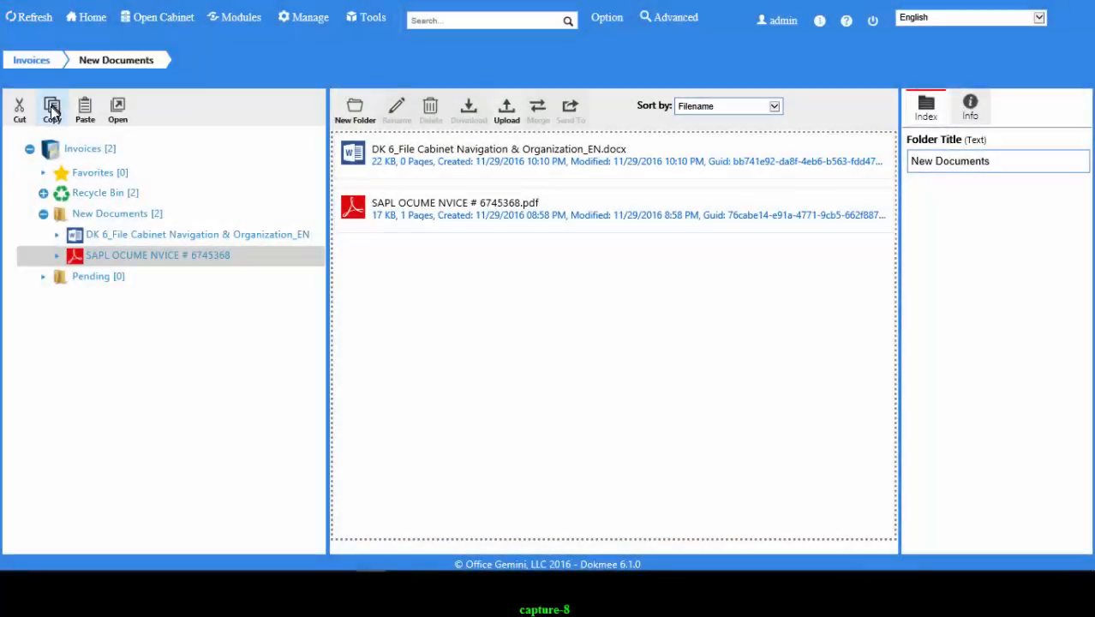
# - Copy the SAPL OCUME NVICE # 6745368 PDF into the Test folder and check it
pyautogui.click(52, 110)
pyautogui.click(72, 280)
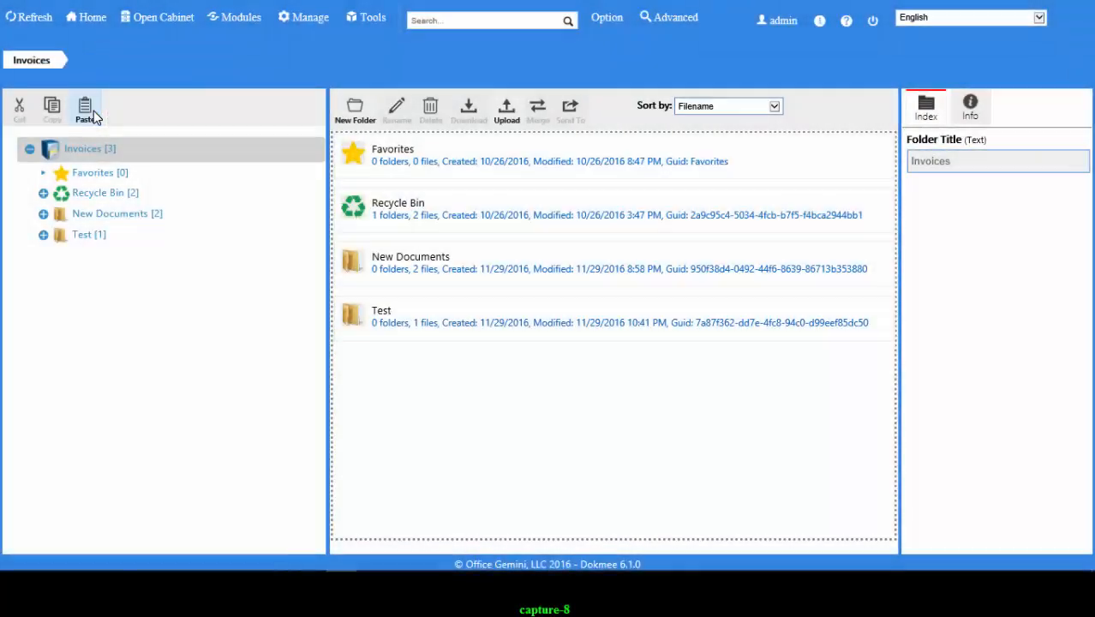
pyautogui.click(53, 236)
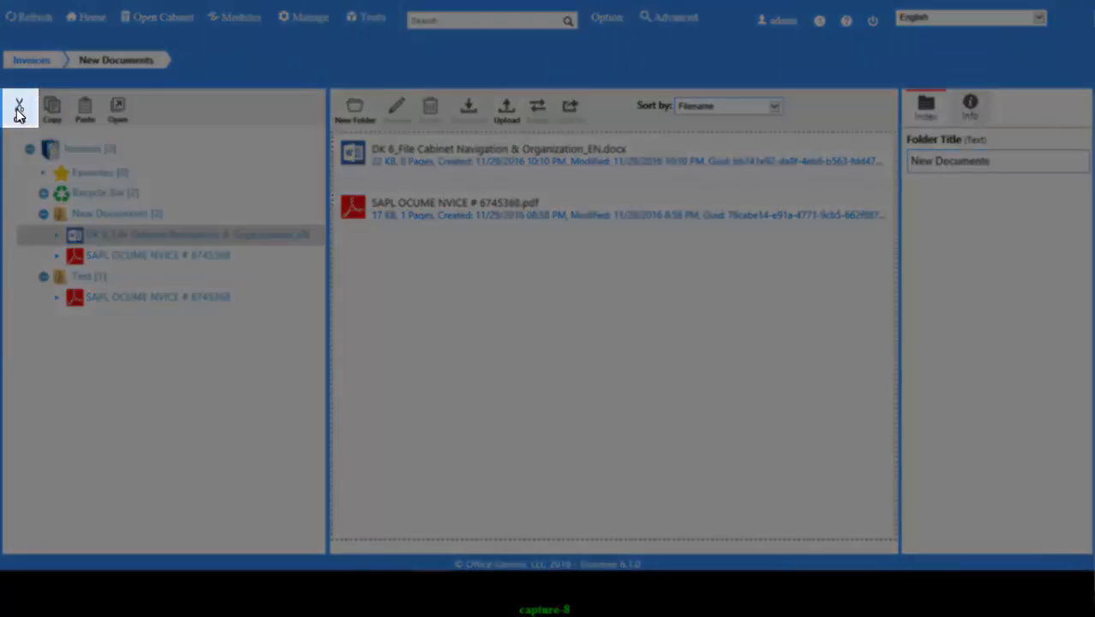
# - Cut the DK 6 document into the Test folder, then expand both folders to verify
pyautogui.click(19, 110)
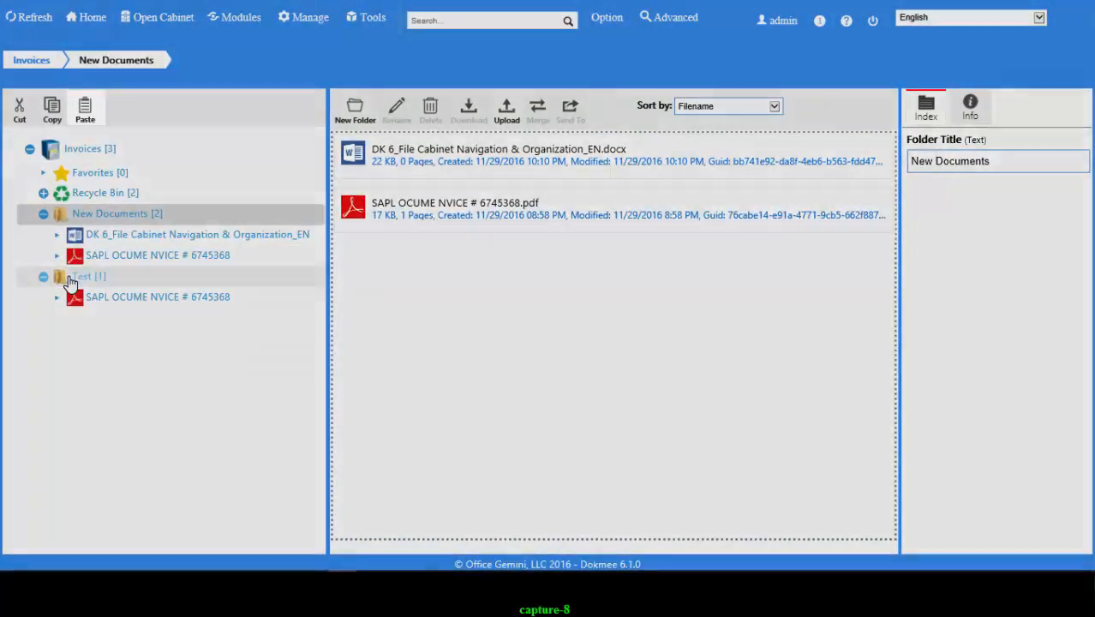
pyautogui.click(69, 276)
pyautogui.click(84, 119)
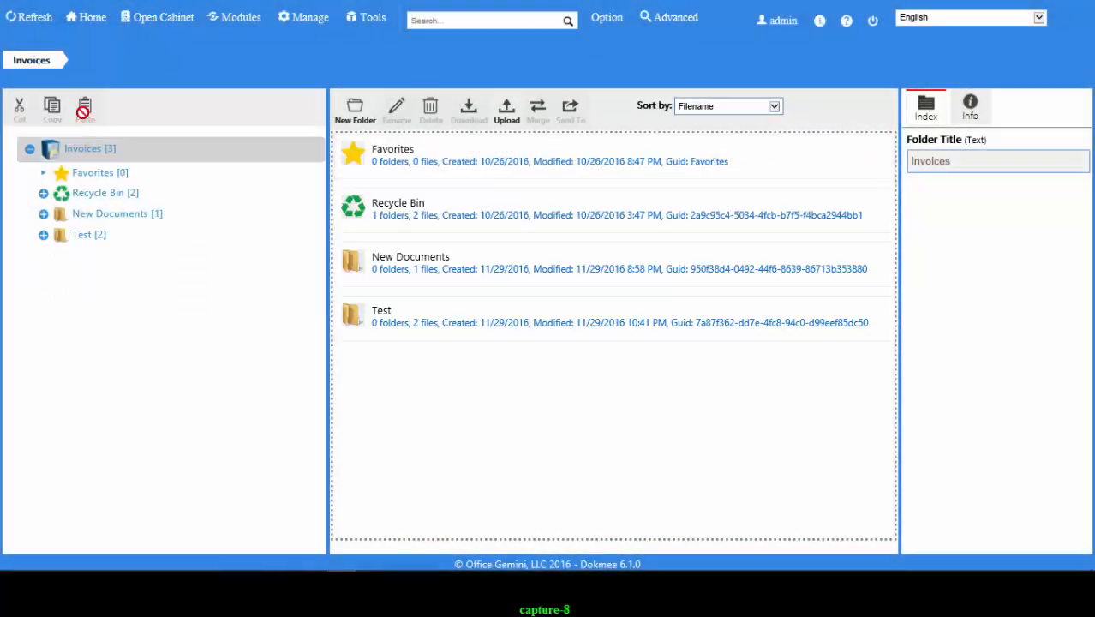
pyautogui.click(43, 215)
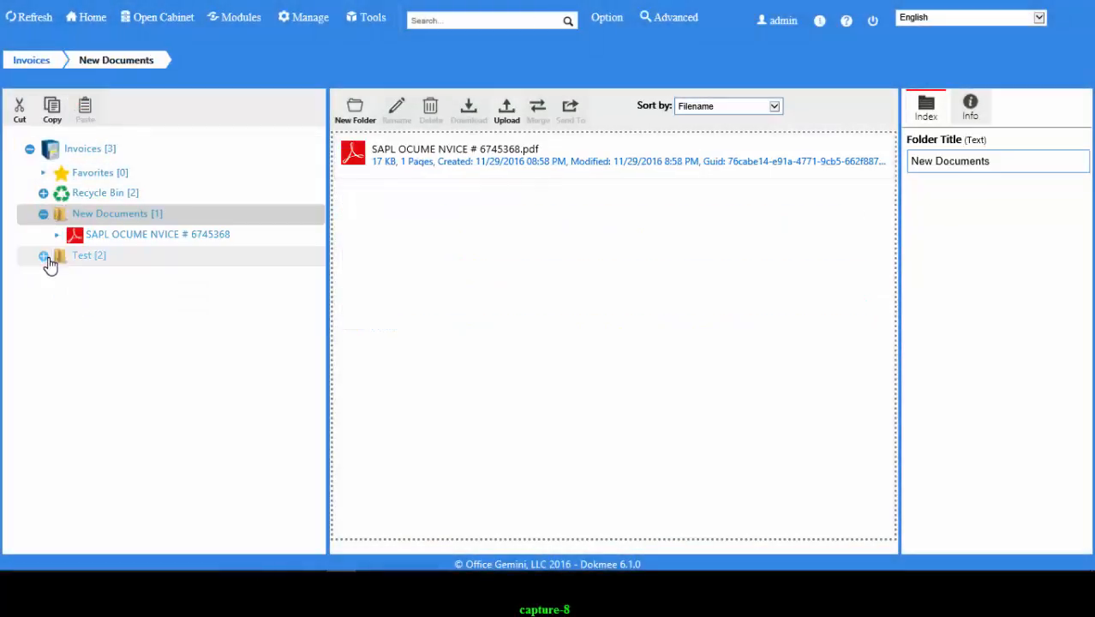
pyautogui.click(45, 256)
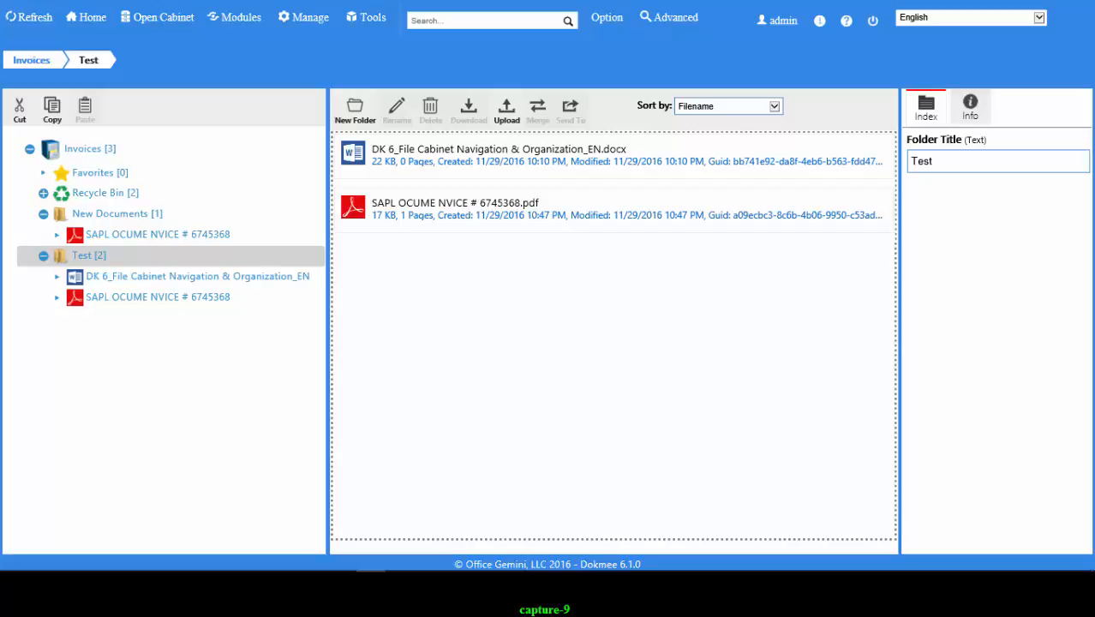
# - Send the invoice PDF and DK 6 document to Favorites, check the shortcuts, then reopen Test
pyautogui.click(472, 197)
pyautogui.keyDown('ctrl'); pyautogui.click(478, 171); pyautogui.keyUp('ctrl')
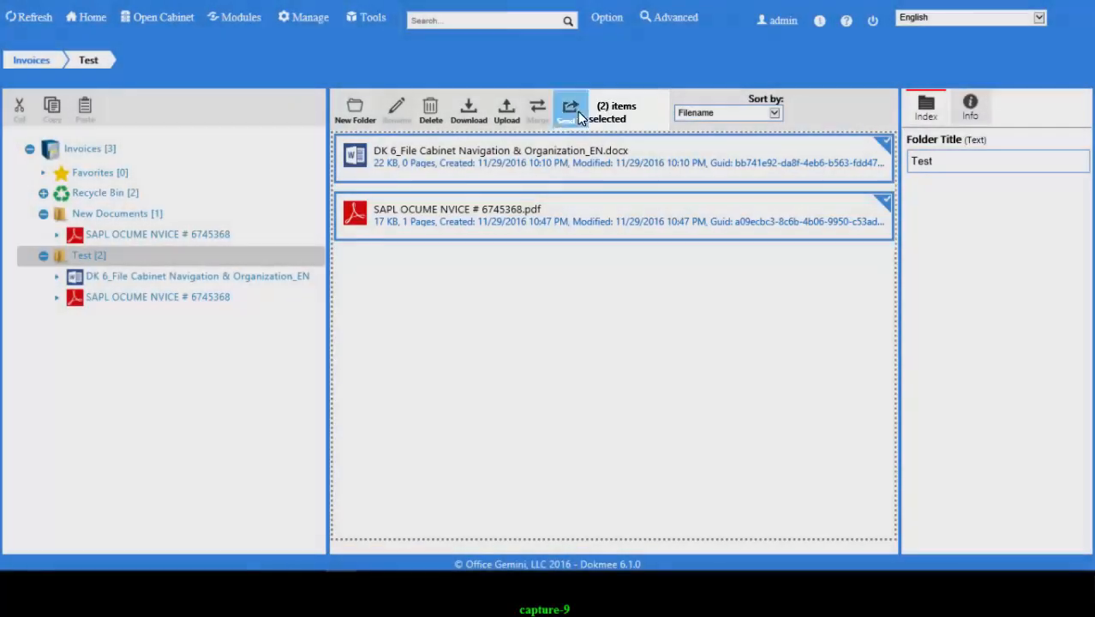
pyautogui.click(575, 112)
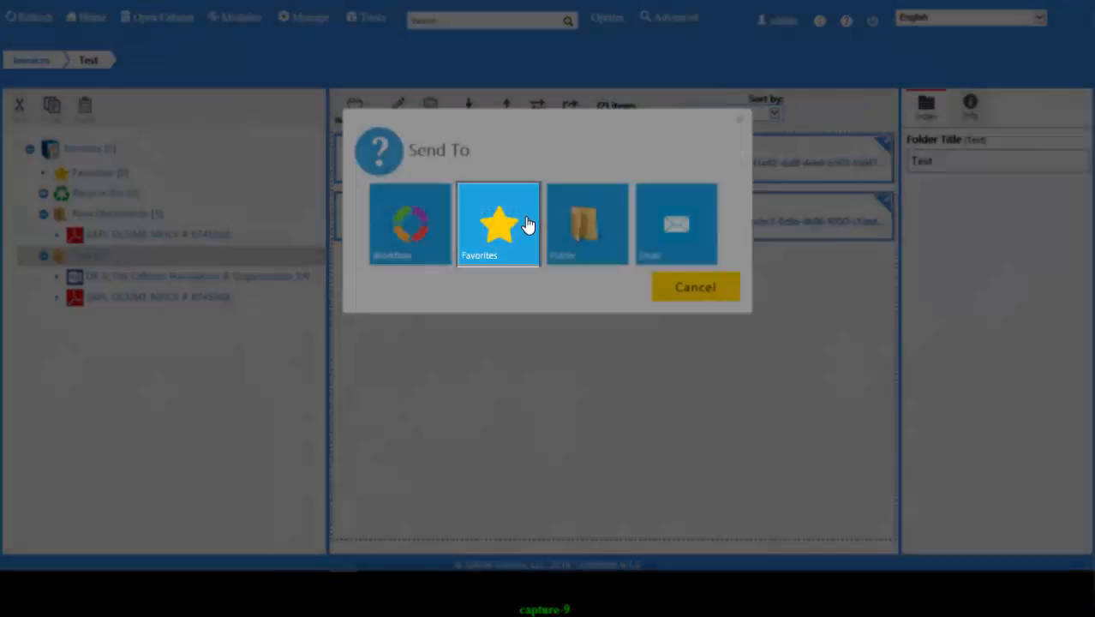
pyautogui.click(528, 222)
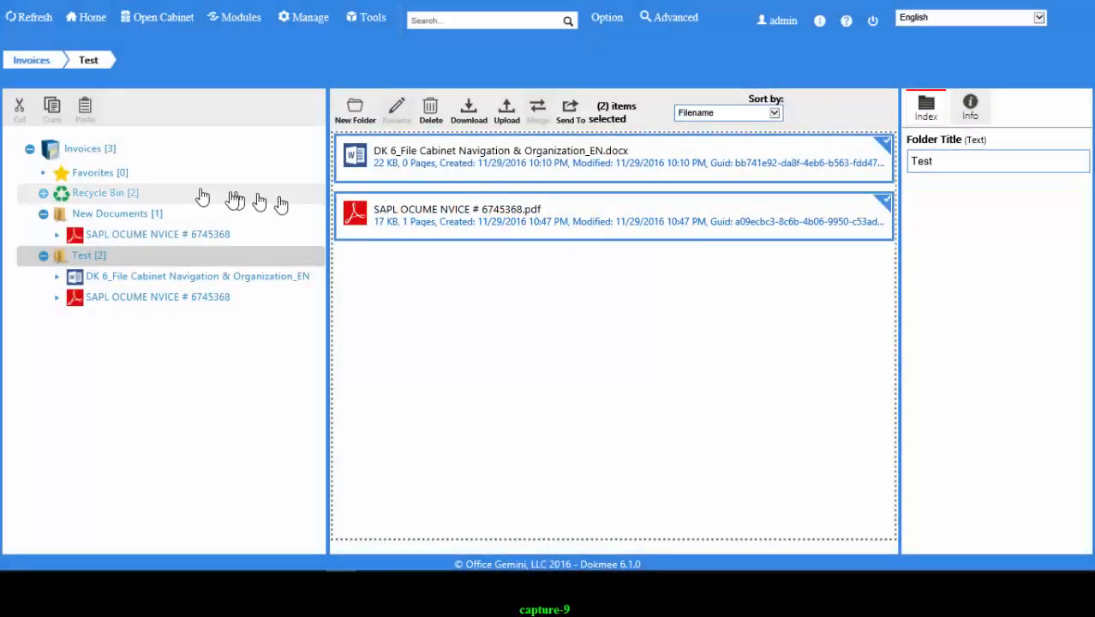
pyautogui.click(41, 176)
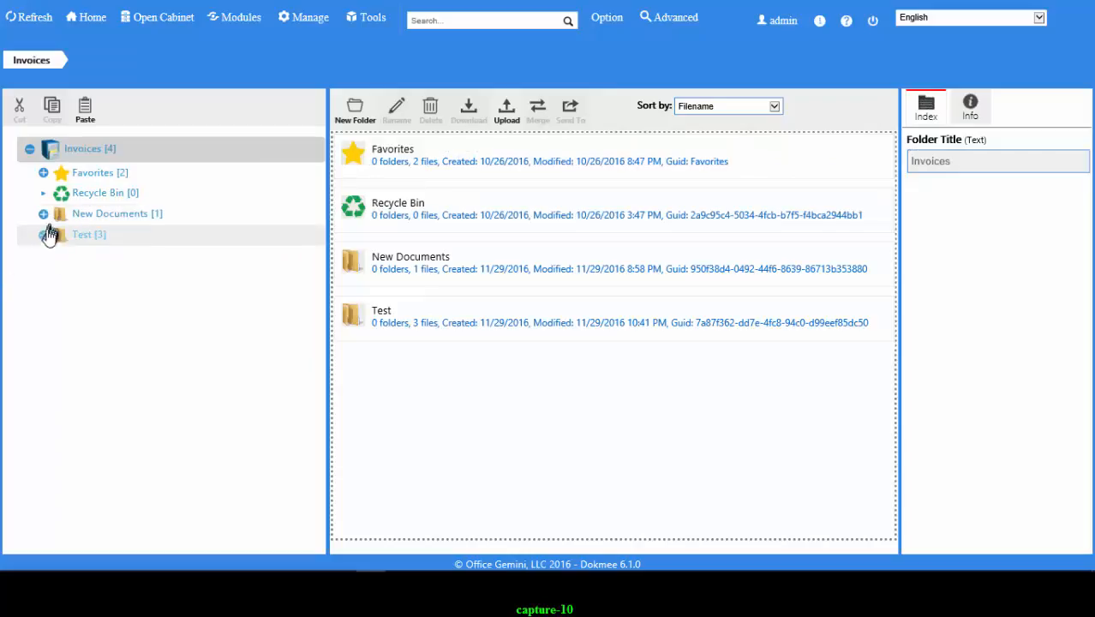
pyautogui.click(45, 237)
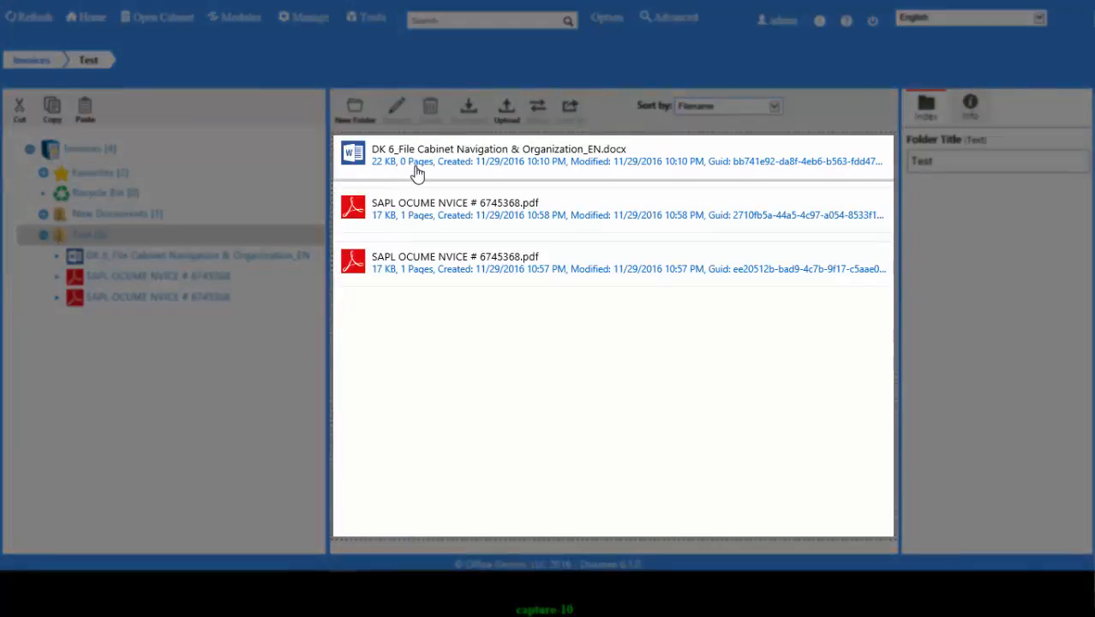
# - Select all three files in the Test folder and delete them, confirming with Yes
pyautogui.click(416, 175)
pyautogui.keyDown('ctrl'); pyautogui.click(420, 214); pyautogui.keyUp('ctrl')
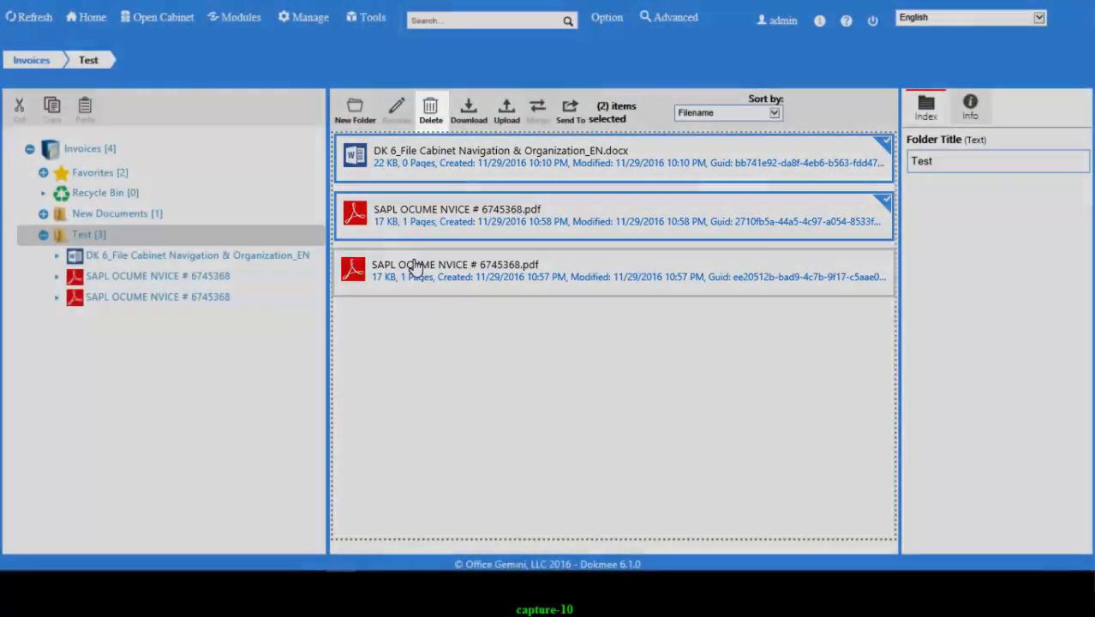
pyautogui.keyDown('ctrl'); pyautogui.click(413, 265); pyautogui.keyUp('ctrl')
pyautogui.click(433, 116)
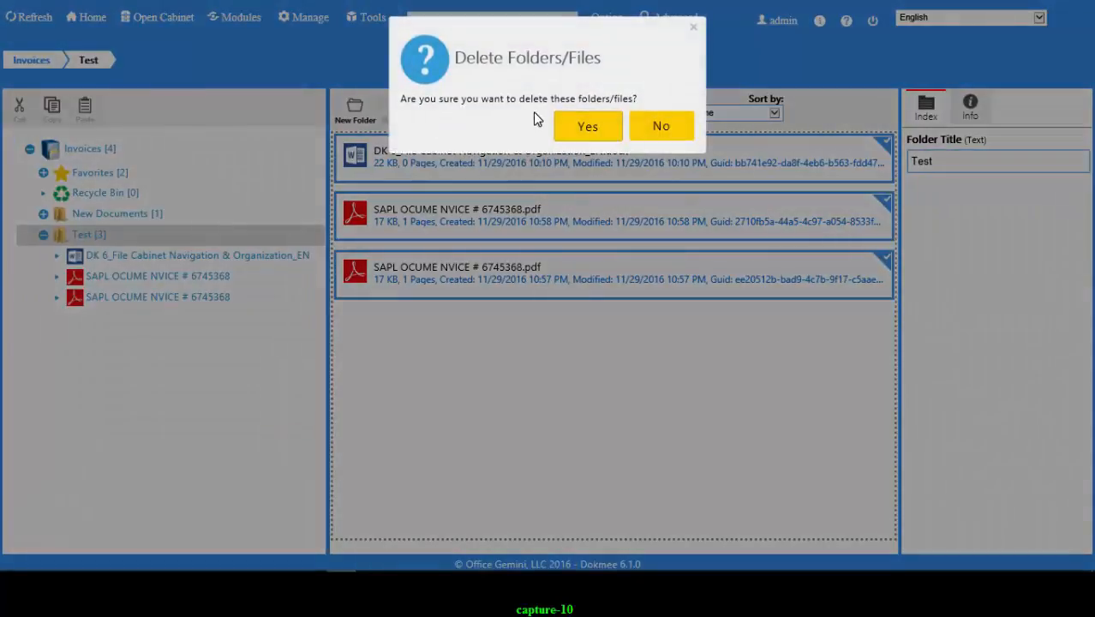
pyautogui.click(558, 126)
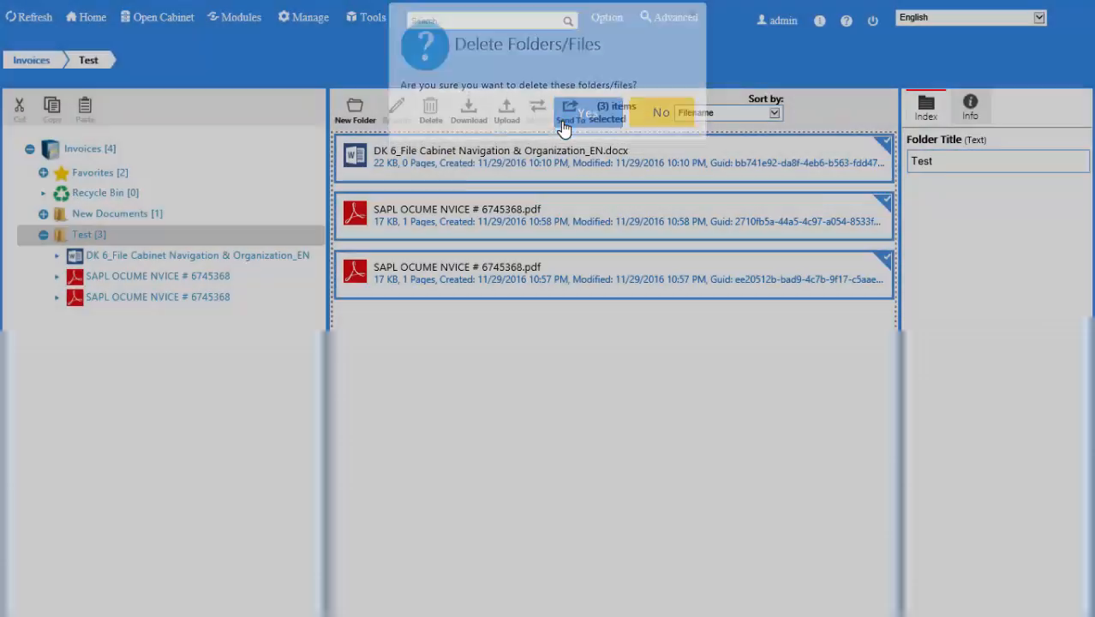